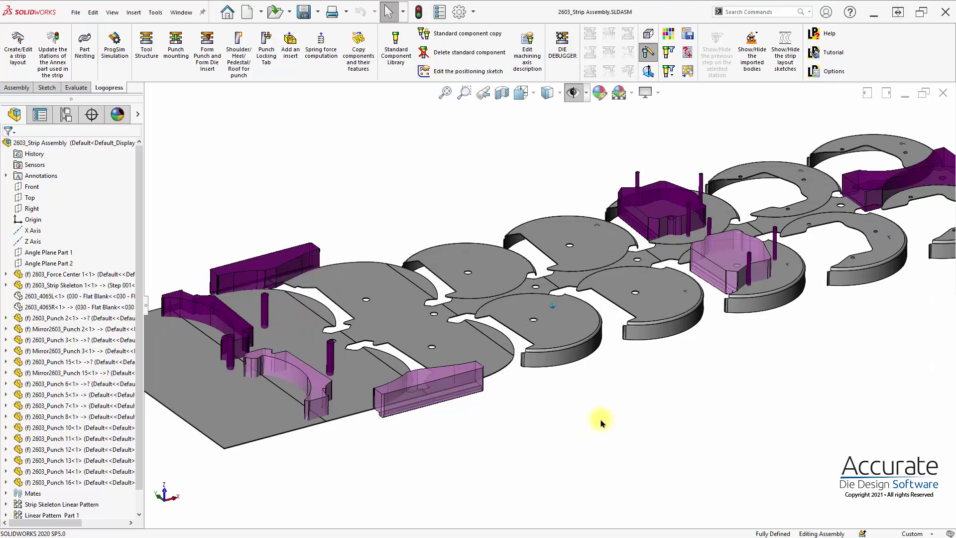
- Examine the first formed station of the strip, then show the whole strip layout again
{"action": "scroll", "coordinate": [601, 421], "scroll_direction": "down", "scroll_amount": 4}
{"action": "scroll", "coordinate": [598, 420], "scroll_direction": "down", "scroll_amount": 6}
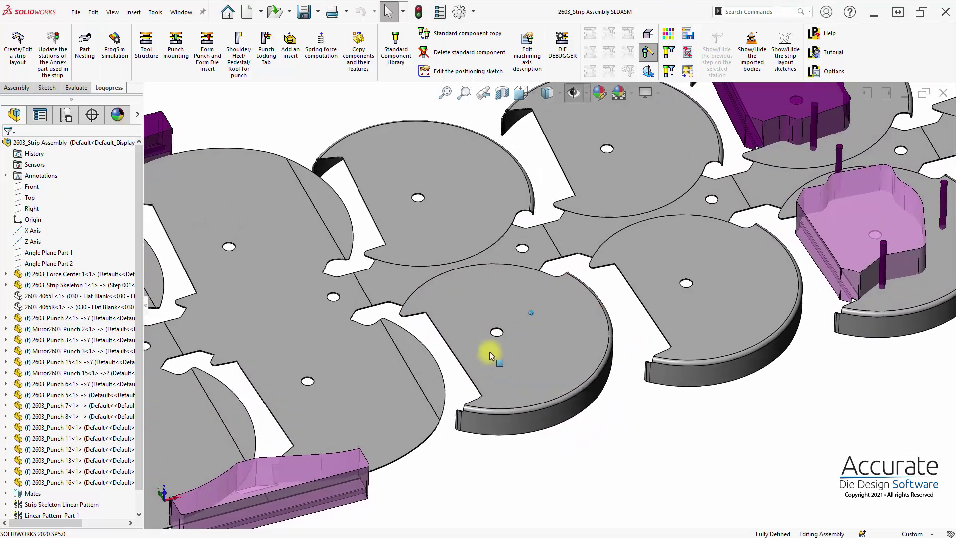
{"action": "scroll", "coordinate": [515, 396], "scroll_direction": "up", "scroll_amount": 1}
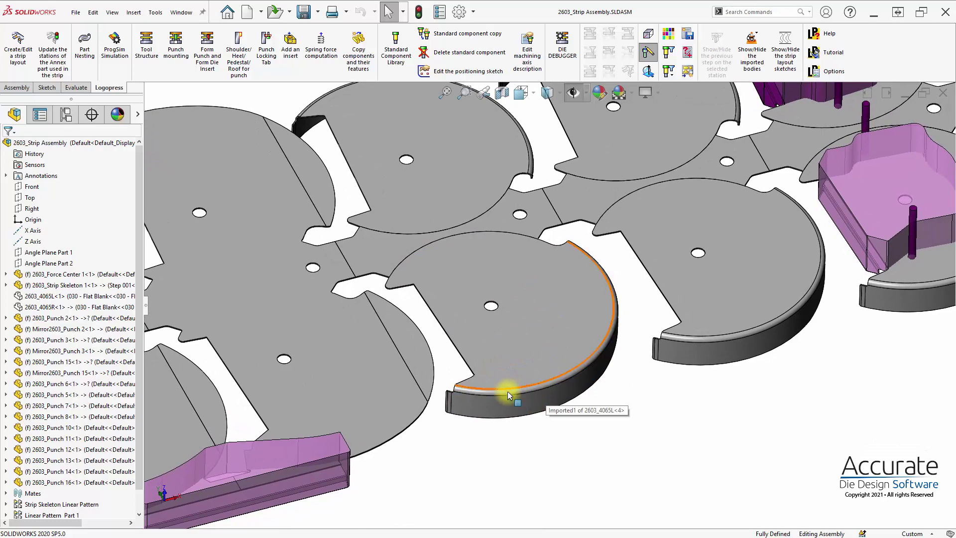
{"action": "scroll", "coordinate": [519, 390], "scroll_direction": "up", "scroll_amount": 3}
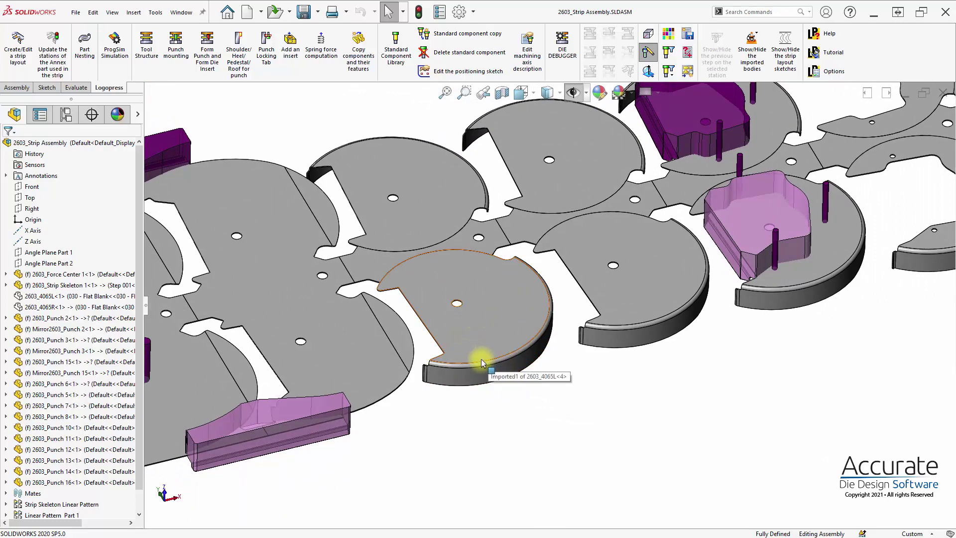
{"action": "key", "text": "f"}
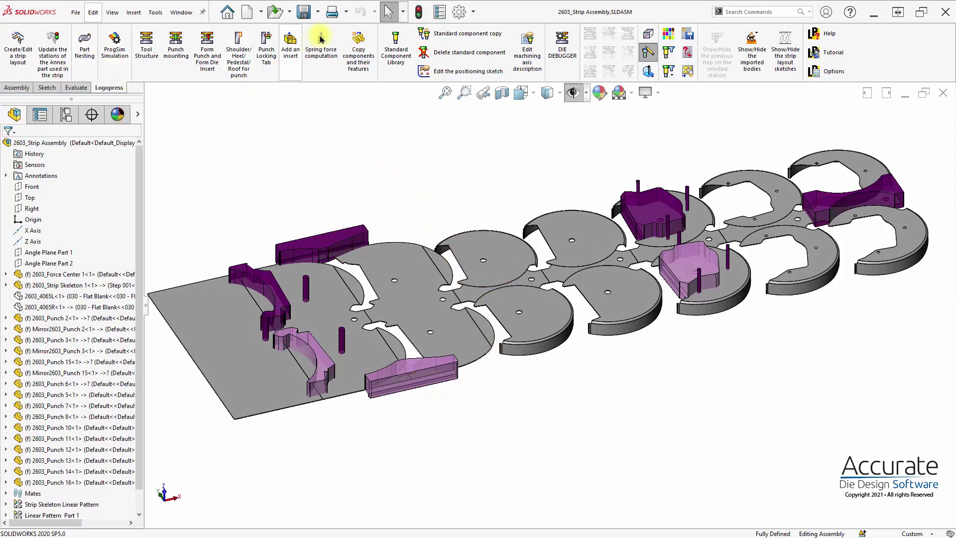
- Open the 2603_tool assembly file from the V2603 folder
{"action": "left_click", "coordinate": [275, 11]}
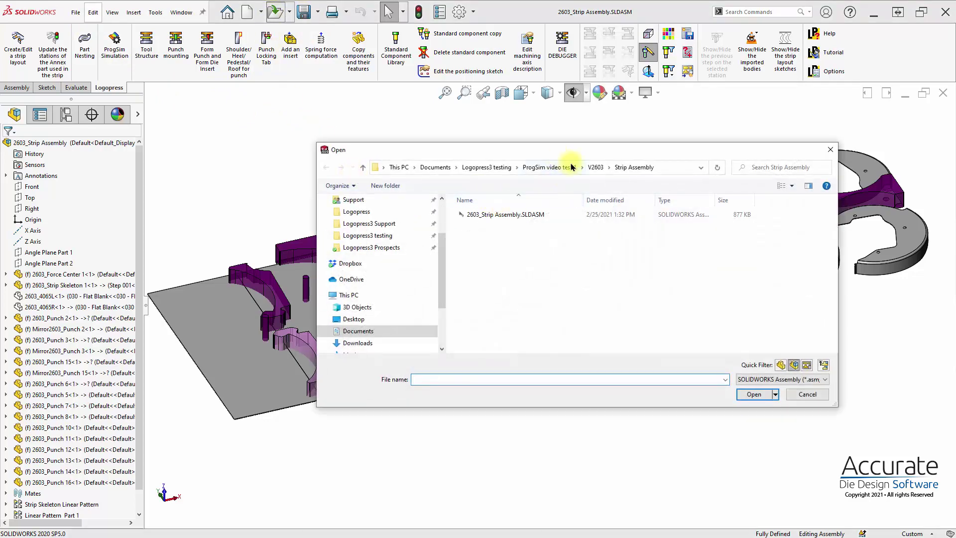
{"action": "left_click", "coordinate": [596, 166]}
{"action": "double_click", "coordinate": [497, 235]}
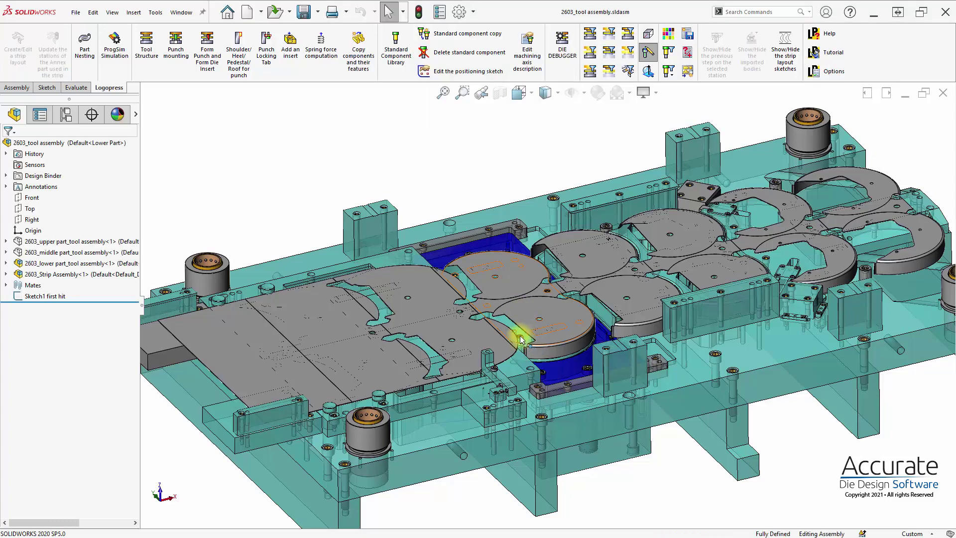
- Inspect the blue form die blocks under the formed station, then show only the upper part of the tool
{"action": "scroll", "coordinate": [529, 343], "scroll_direction": "down", "scroll_amount": 3}
{"action": "scroll", "coordinate": [518, 357], "scroll_direction": "down", "scroll_amount": 3}
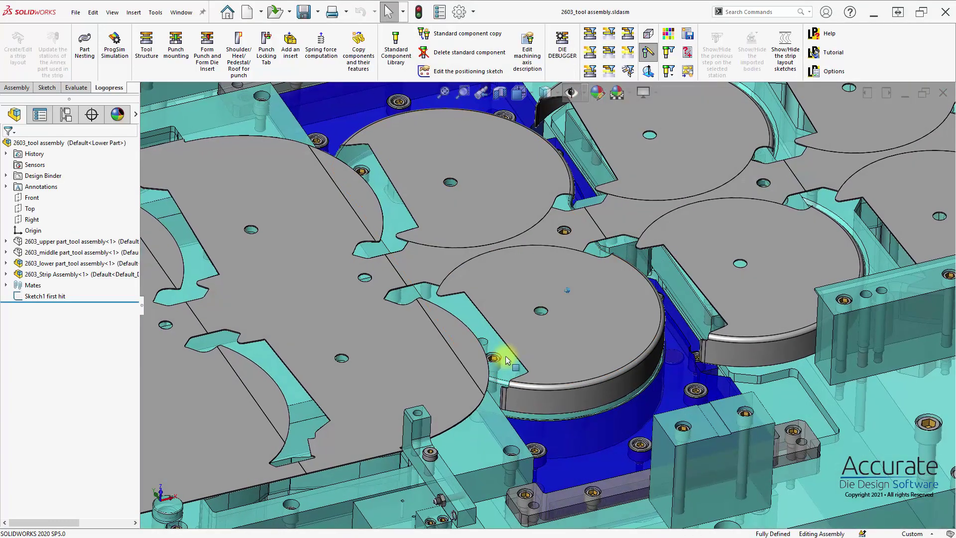
{"action": "scroll", "coordinate": [538, 217], "scroll_direction": "up", "scroll_amount": 3}
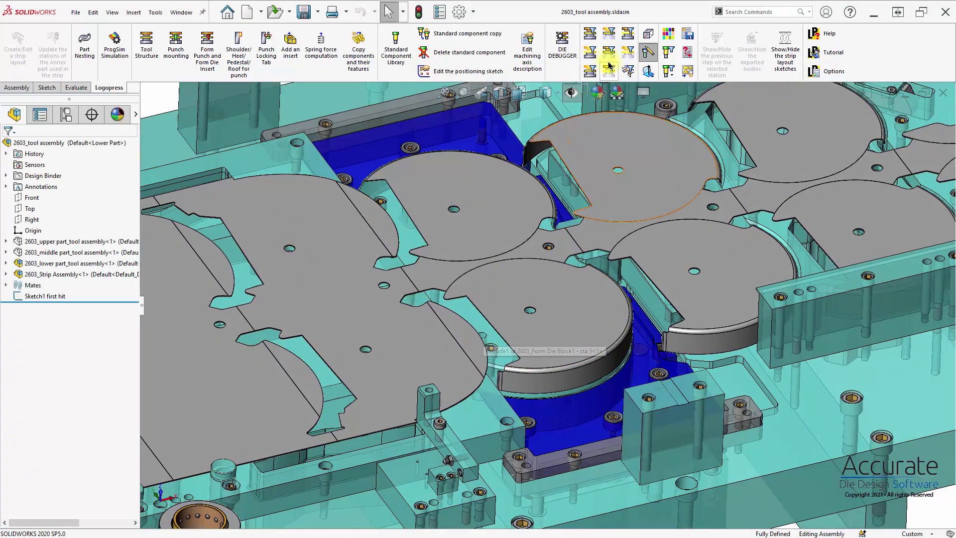
{"action": "left_click", "coordinate": [605, 73]}
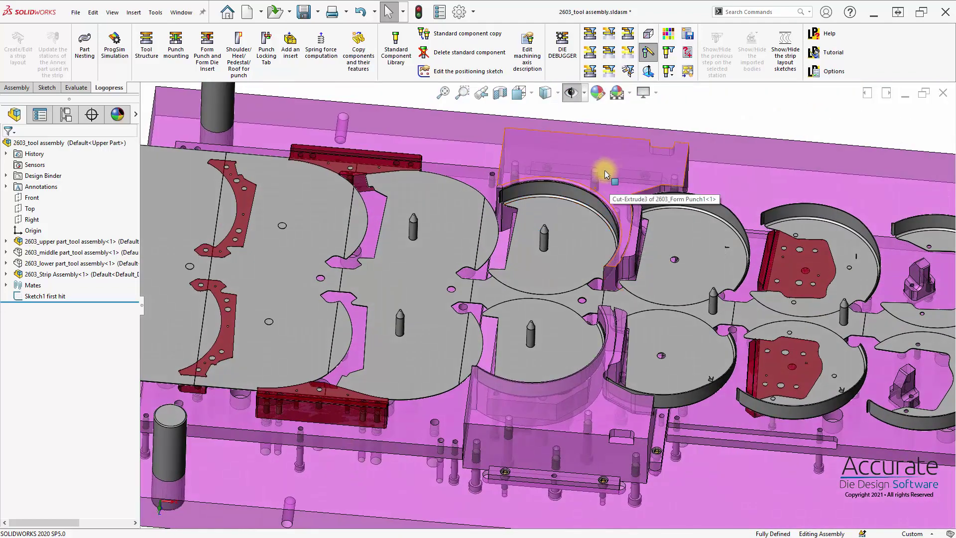
- Return to 2603_Strip Assembly and create a new part within it, saved as 2603_U FORM in the Strip Assembly folder
{"action": "key", "text": "ctrl+Tab"}
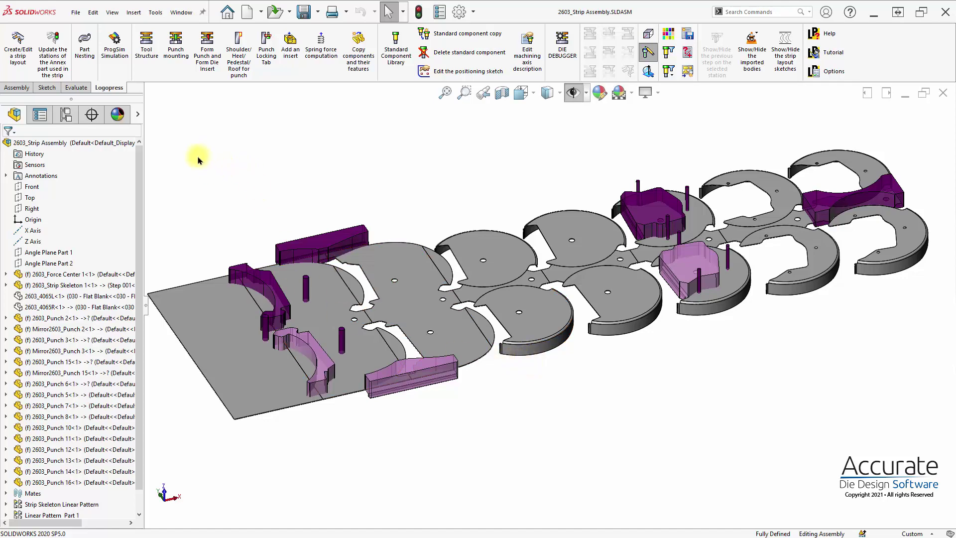
{"action": "left_click", "coordinate": [17, 88]}
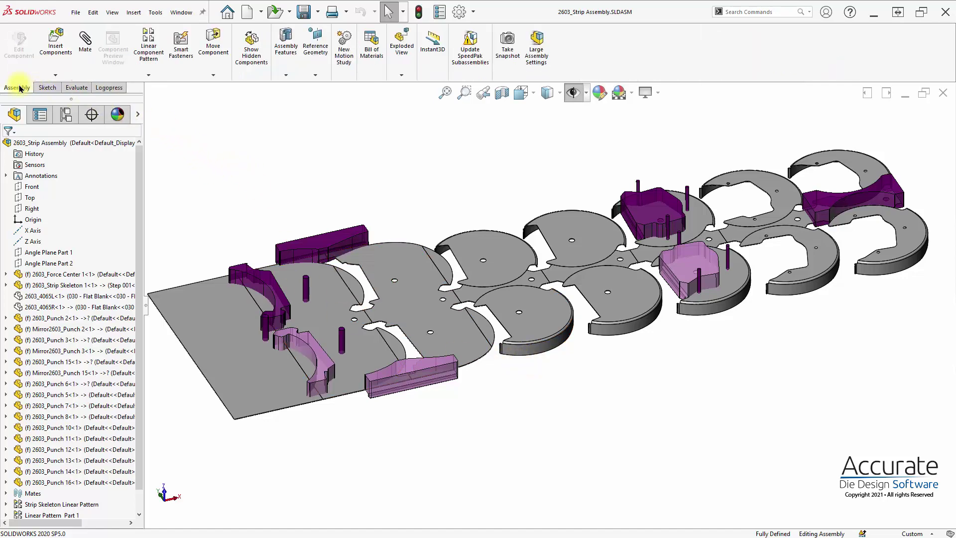
{"action": "left_click", "coordinate": [56, 76]}
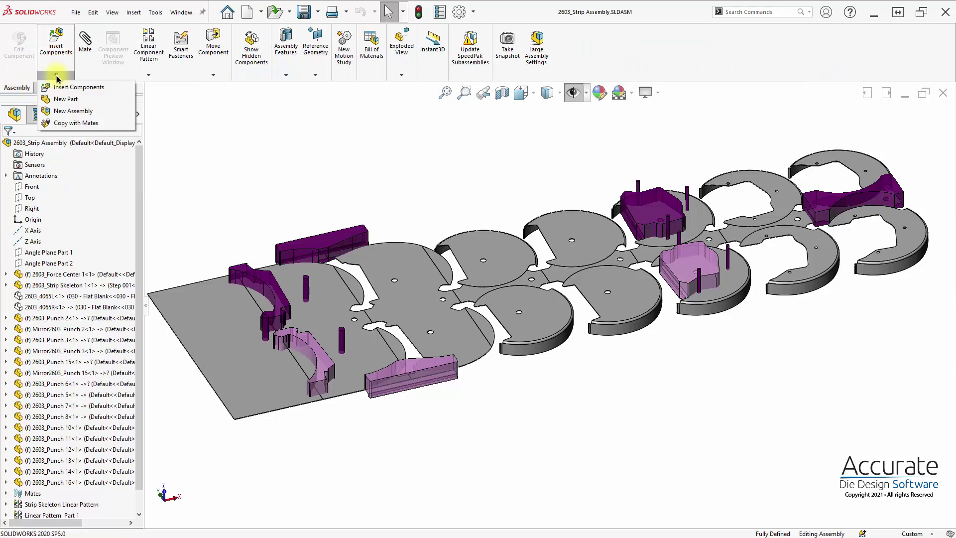
{"action": "left_click", "coordinate": [60, 100]}
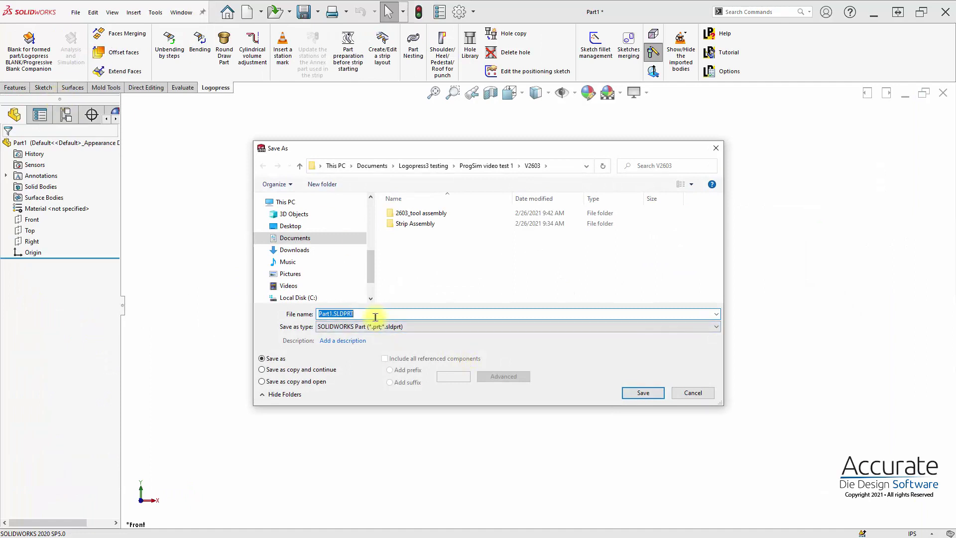
{"action": "double_click", "coordinate": [414, 223]}
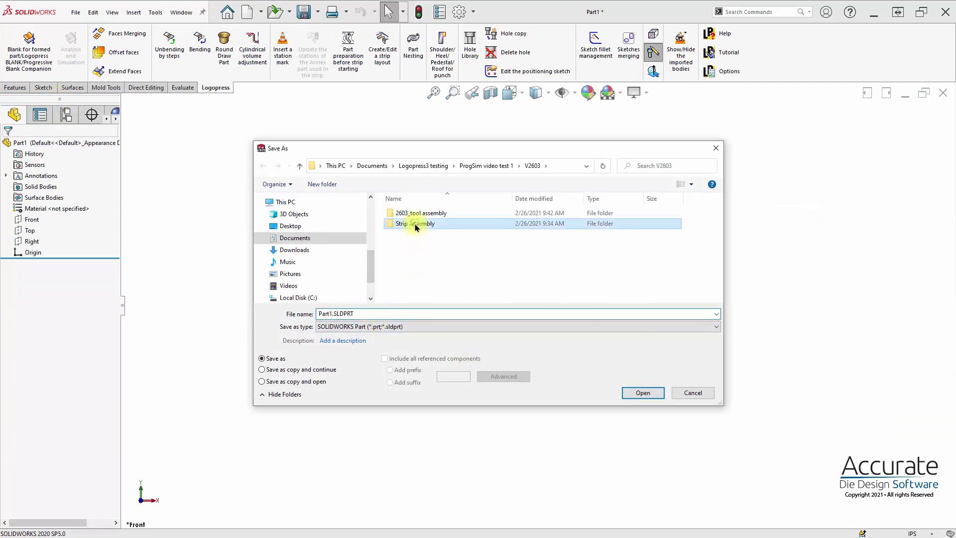
{"action": "double_click", "coordinate": [367, 313]}
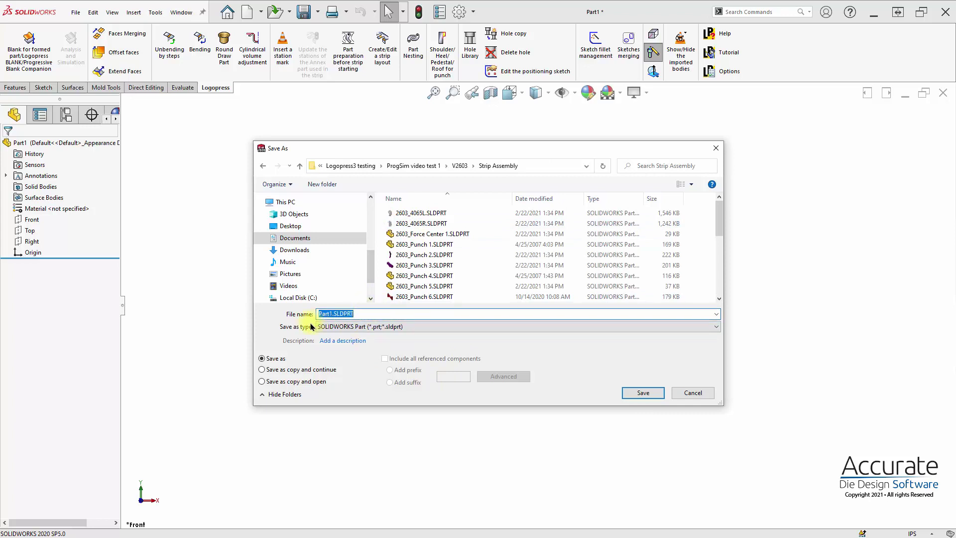
{"action": "type", "text": "2603_"}
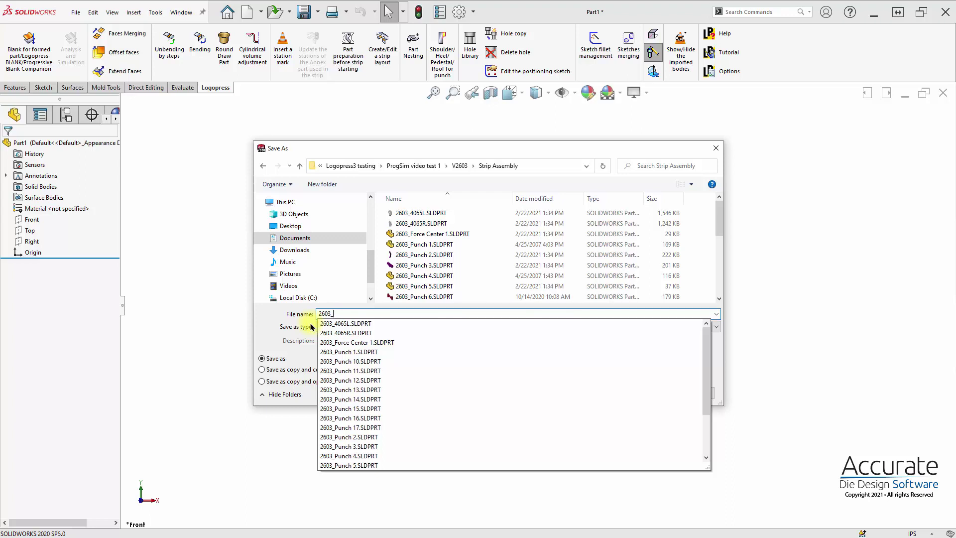
{"action": "type", "text": "U FORM"}
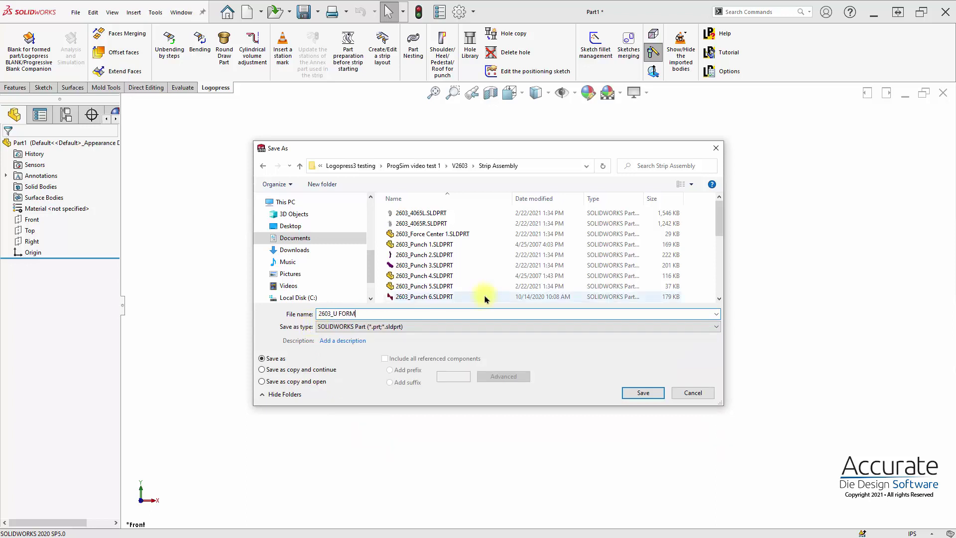
{"action": "left_click", "coordinate": [642, 393]}
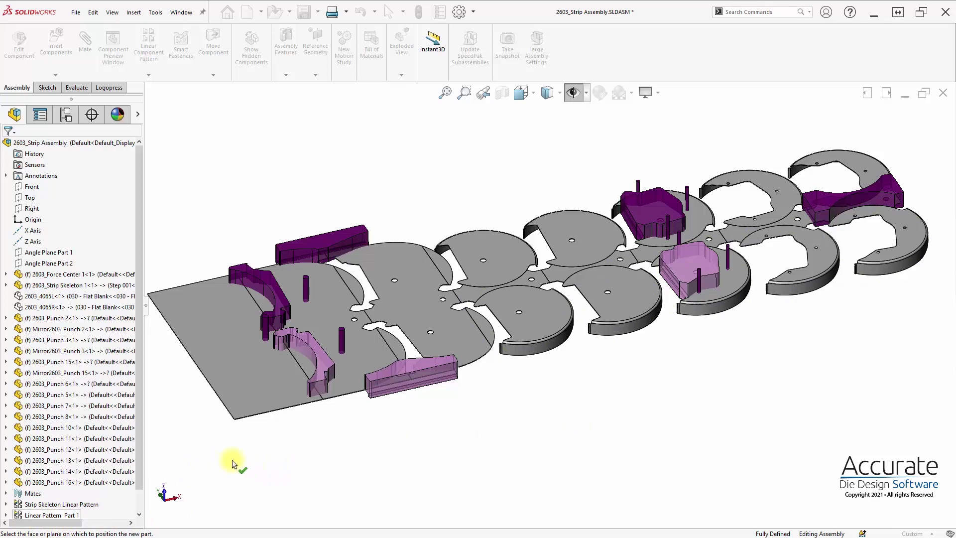
- Position the U FORM part on the assembly's Front plane, leave its empty sketch and return to editing the assembly
{"action": "left_click", "coordinate": [24, 188]}
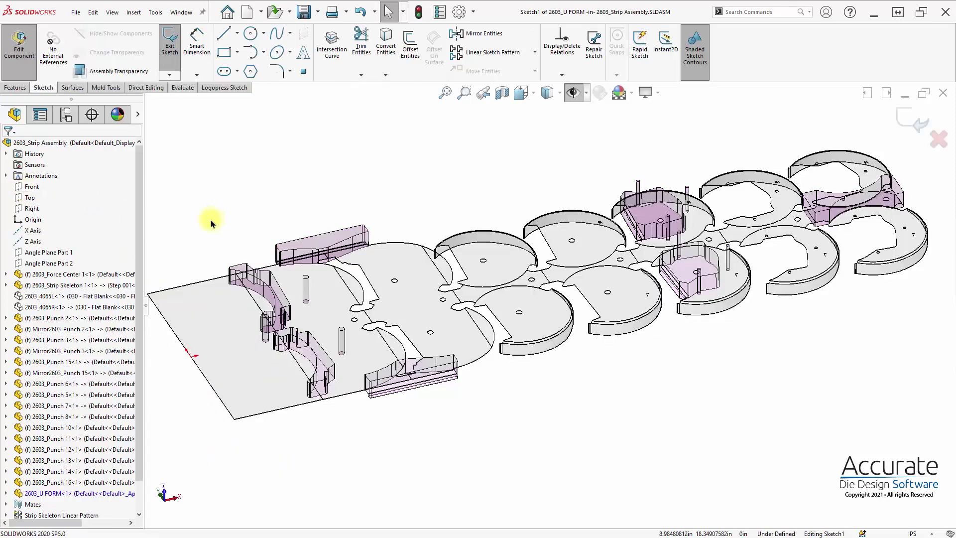
{"action": "left_click", "coordinate": [169, 46]}
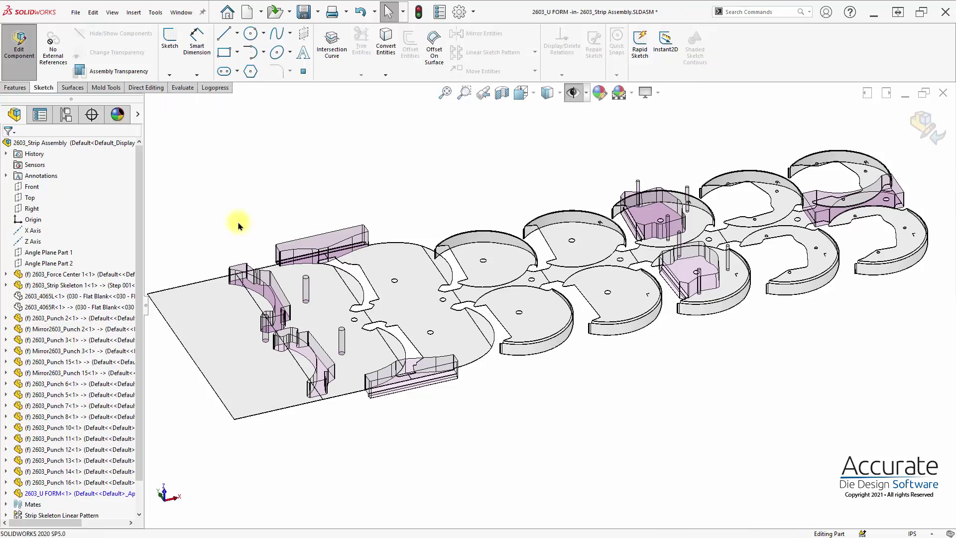
{"action": "left_click", "coordinate": [925, 125]}
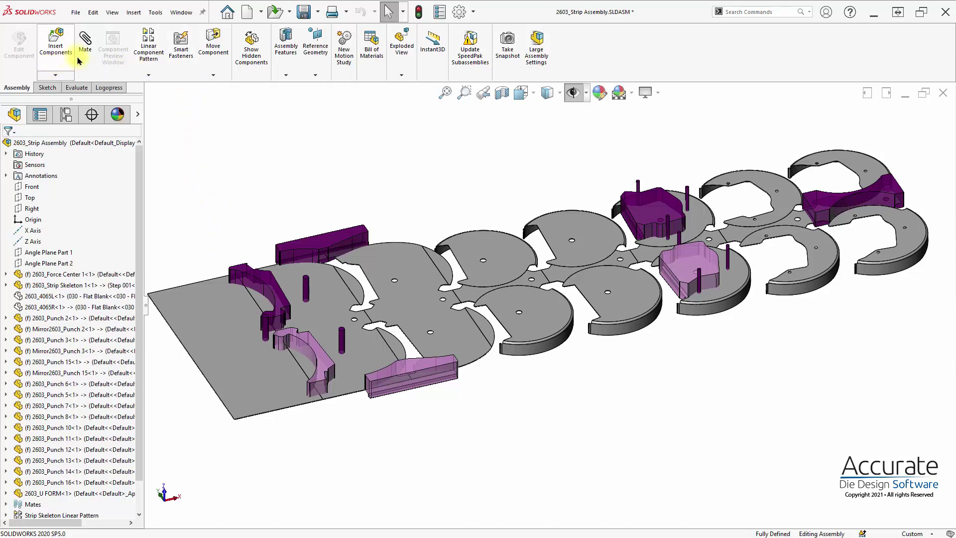
- Create another new part within the strip assembly and save it as 2603_U PAD in the Strip Assembly folder
{"action": "left_click", "coordinate": [56, 74]}
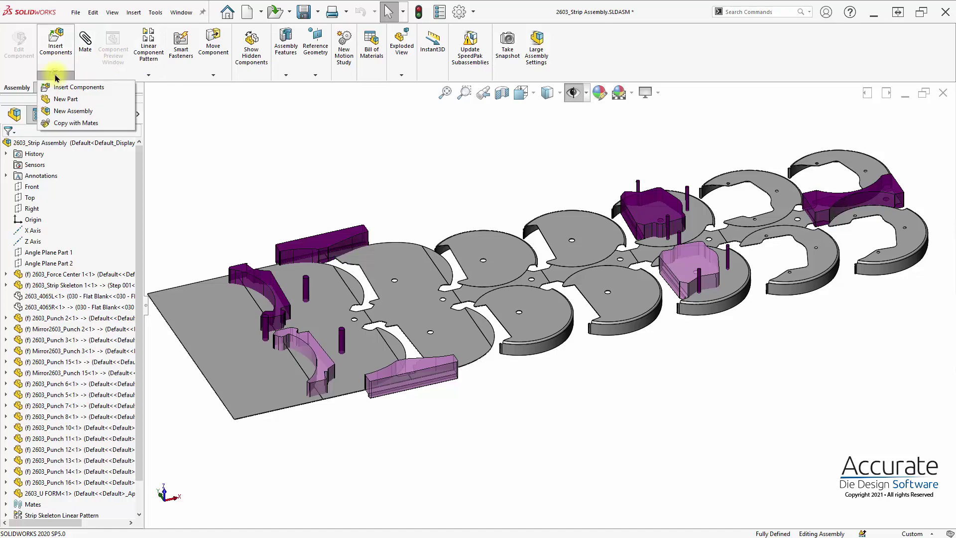
{"action": "left_click", "coordinate": [63, 103]}
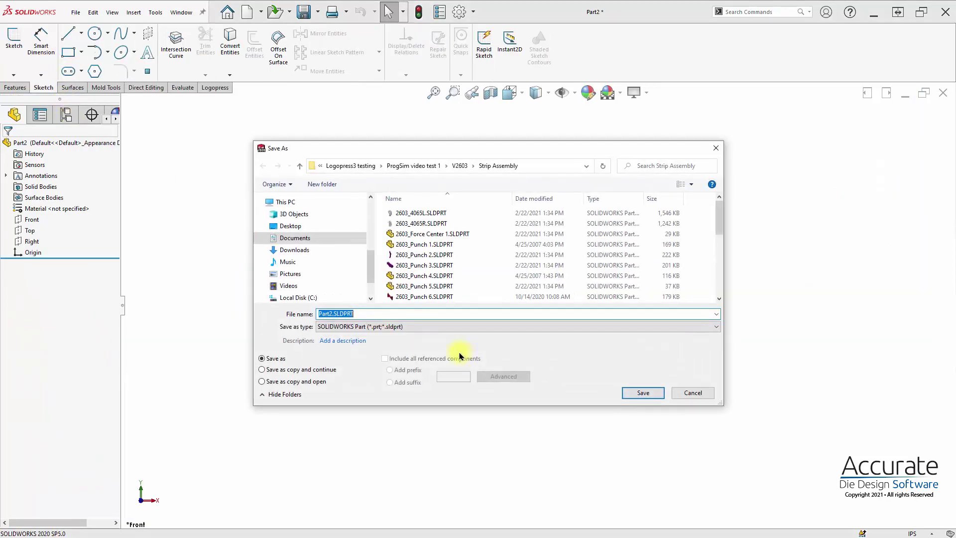
{"action": "type", "text": "2603_"}
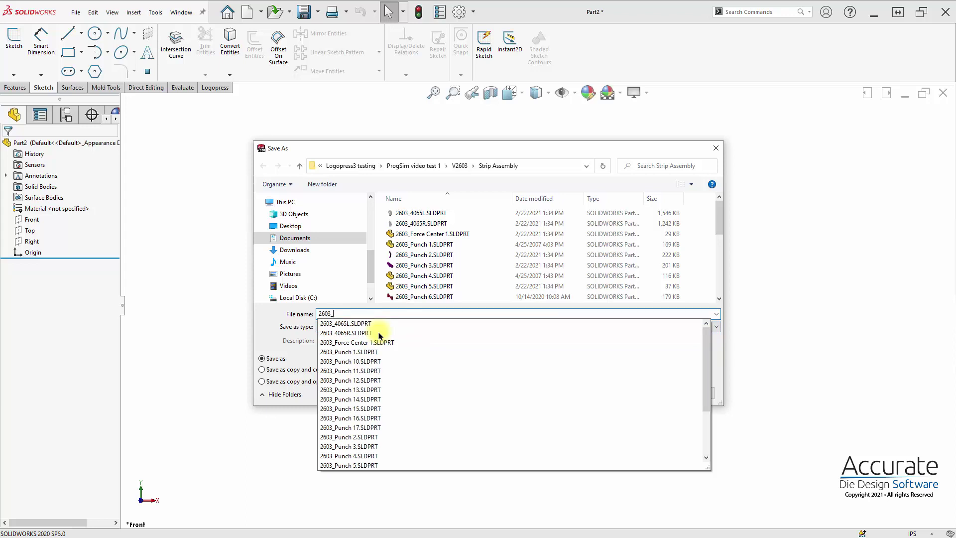
{"action": "type", "text": "U"}
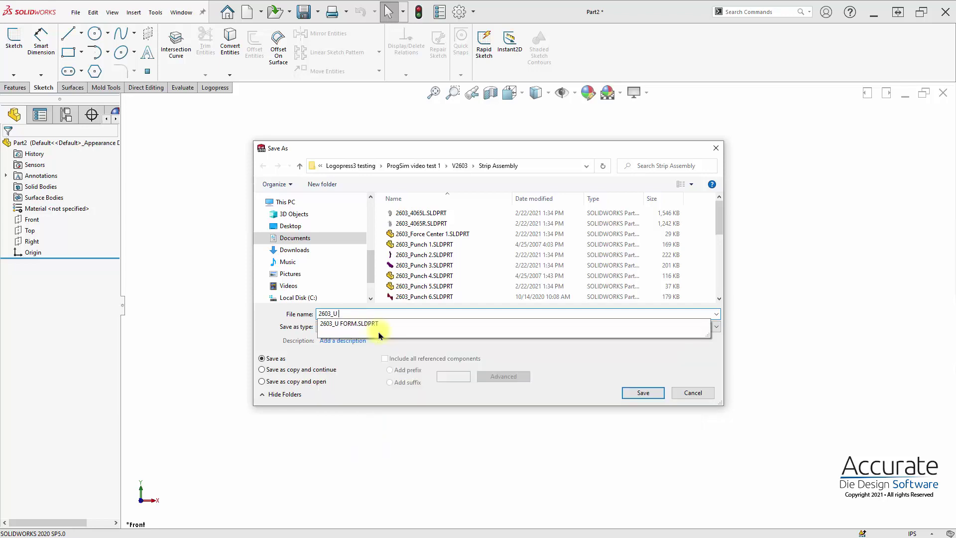
{"action": "type", "text": " PAD"}
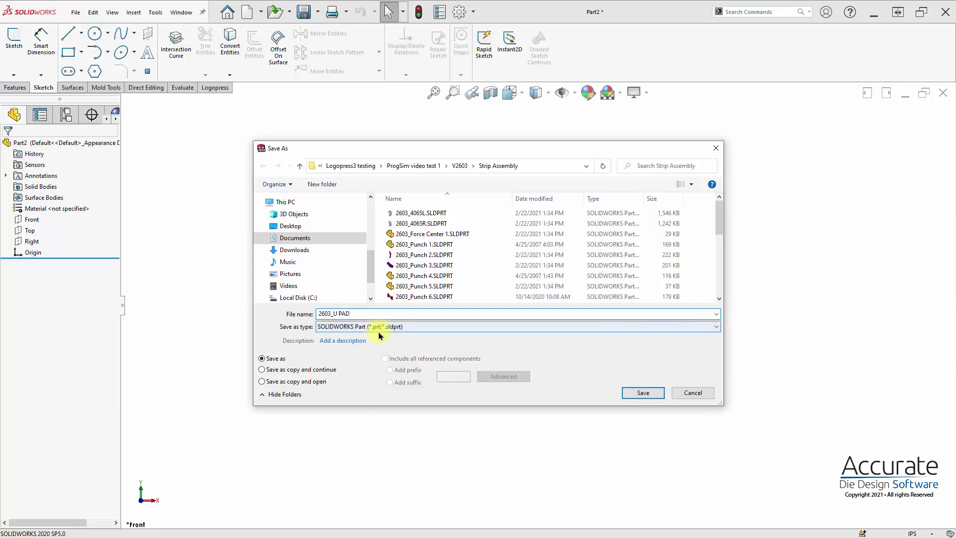
{"action": "left_click", "coordinate": [642, 392]}
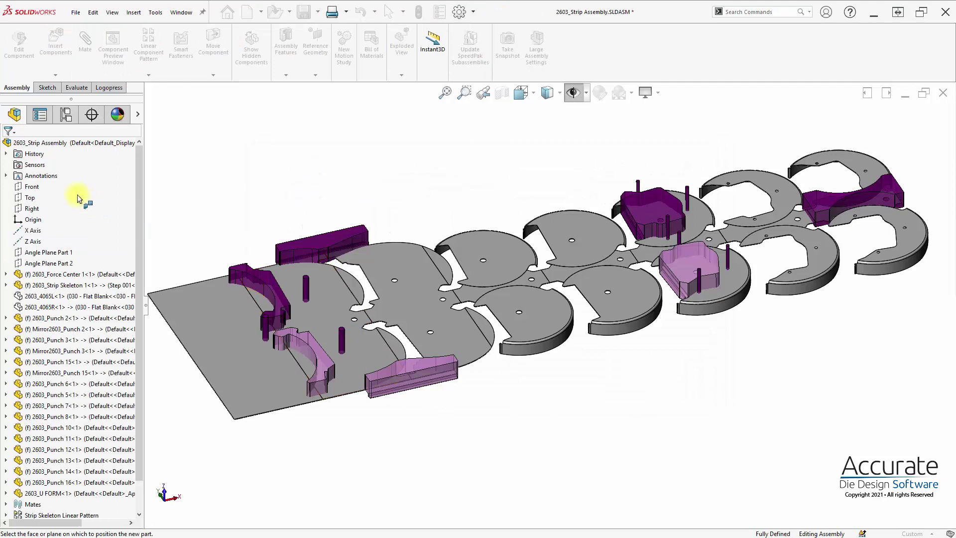
- Position the U PAD part on the assembly's Front plane, then exit its empty sketch and part editing
{"action": "left_click", "coordinate": [29, 188]}
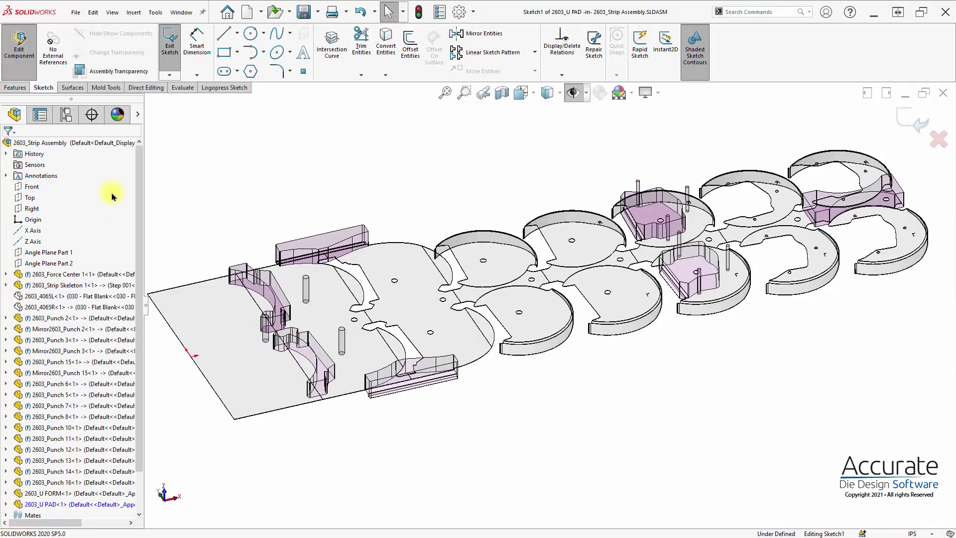
{"action": "left_click", "coordinate": [911, 127]}
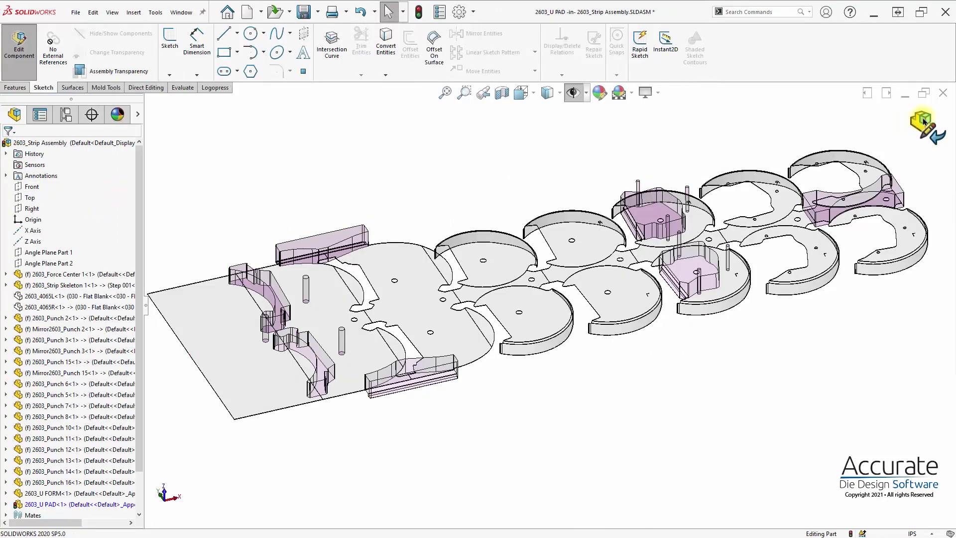
{"action": "left_click", "coordinate": [909, 128]}
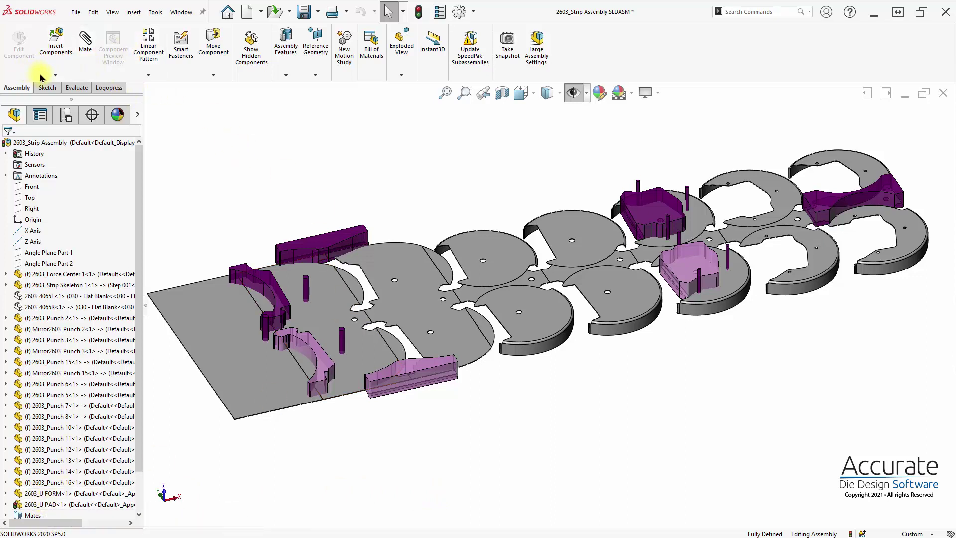
- Create a new part within the strip assembly and save it as 2603_L FORM in the Strip Assembly folder
{"action": "left_click", "coordinate": [56, 75]}
{"action": "left_click", "coordinate": [64, 100]}
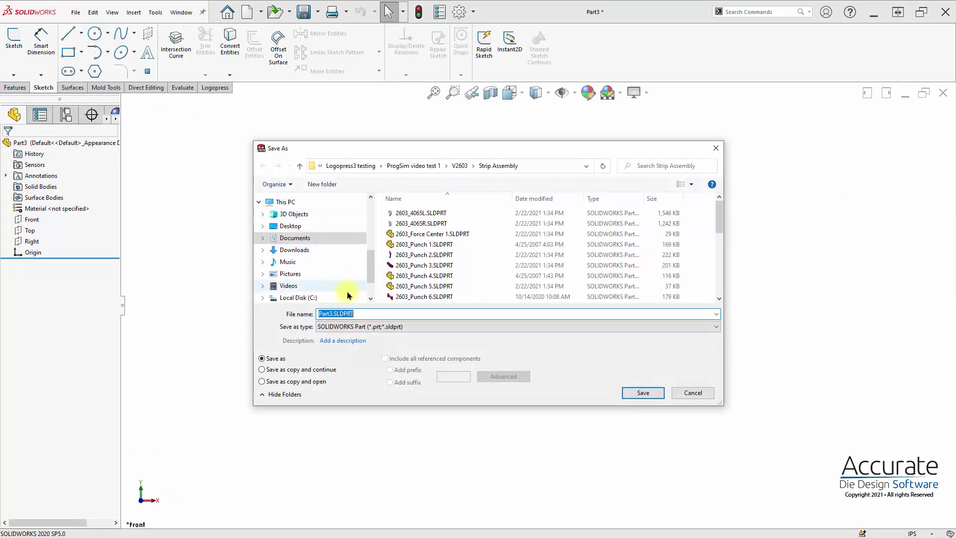
{"action": "type", "text": "260"}
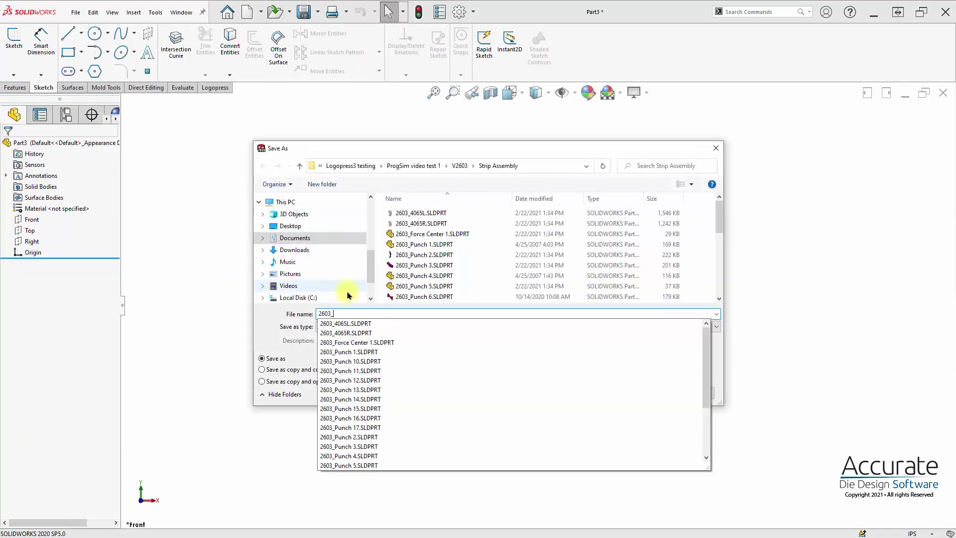
{"action": "type", "text": "3_L FORM"}
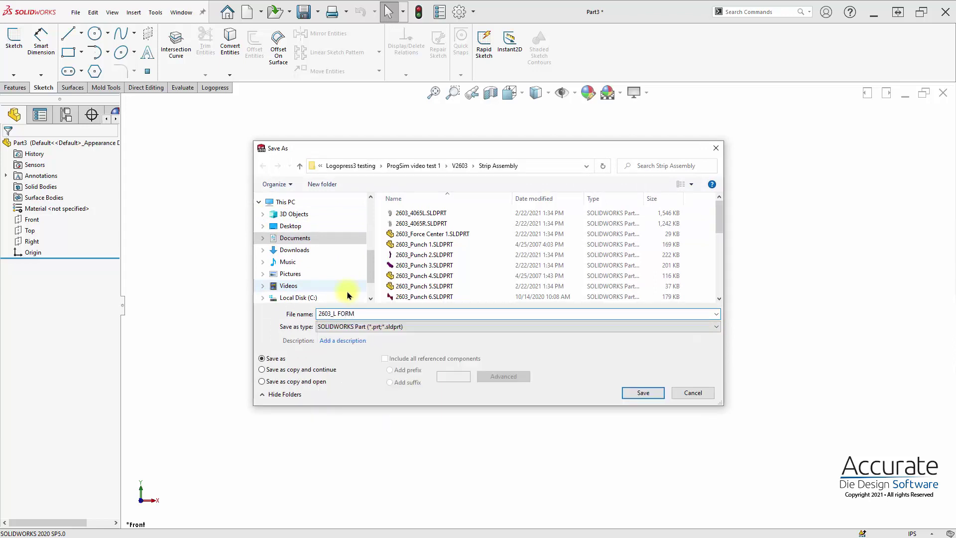
{"action": "left_click", "coordinate": [641, 393]}
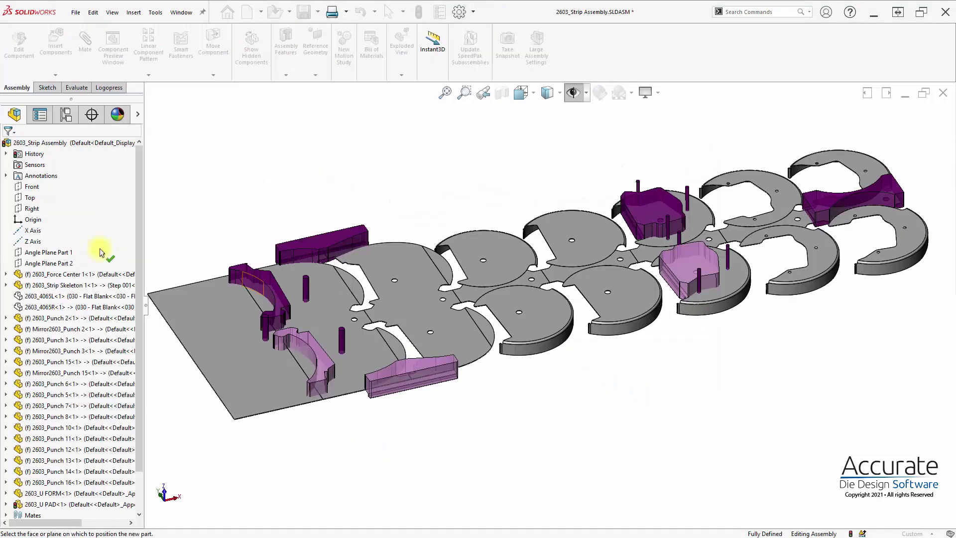
- Position the L FORM part on the assembly's Front plane, leave its empty sketch and return to editing the assembly
{"action": "left_click", "coordinate": [20, 187]}
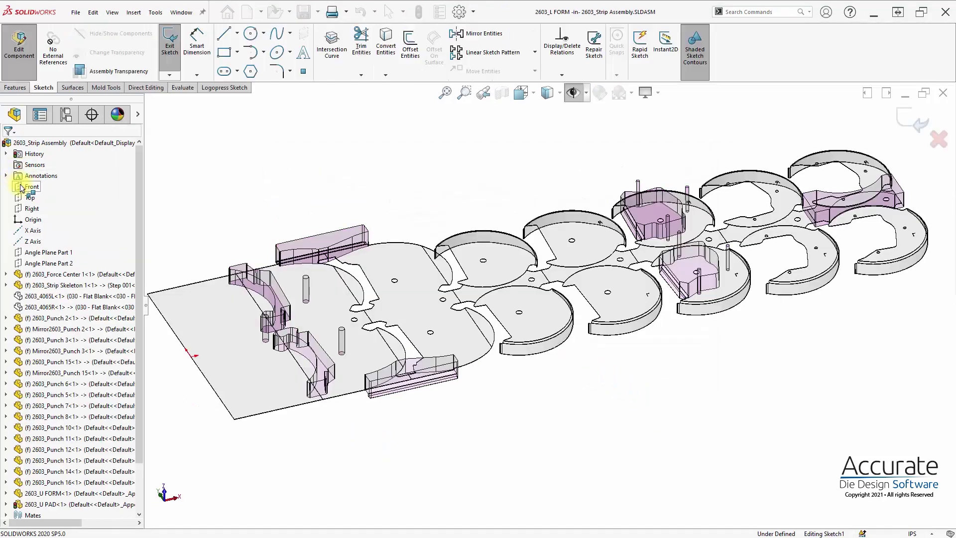
{"action": "left_click", "coordinate": [912, 122]}
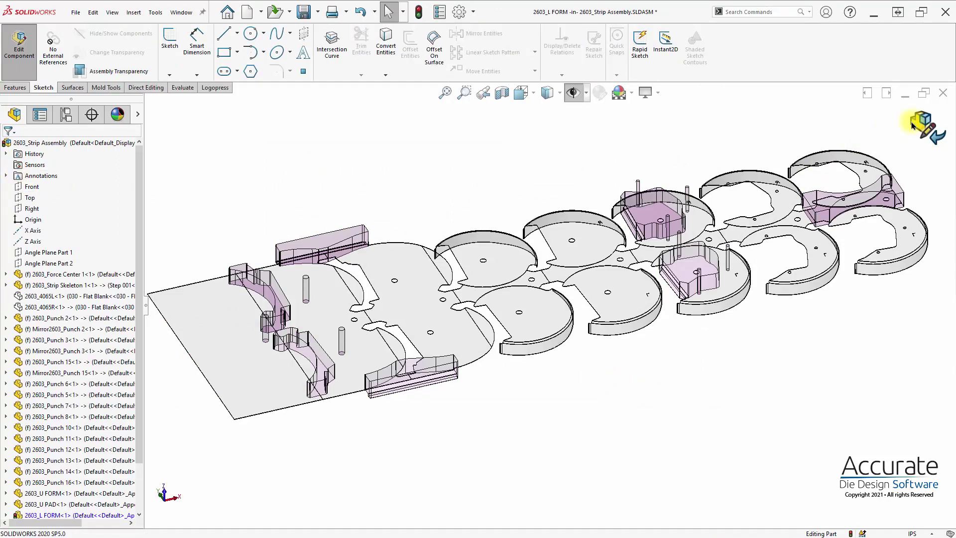
{"action": "left_click", "coordinate": [921, 125]}
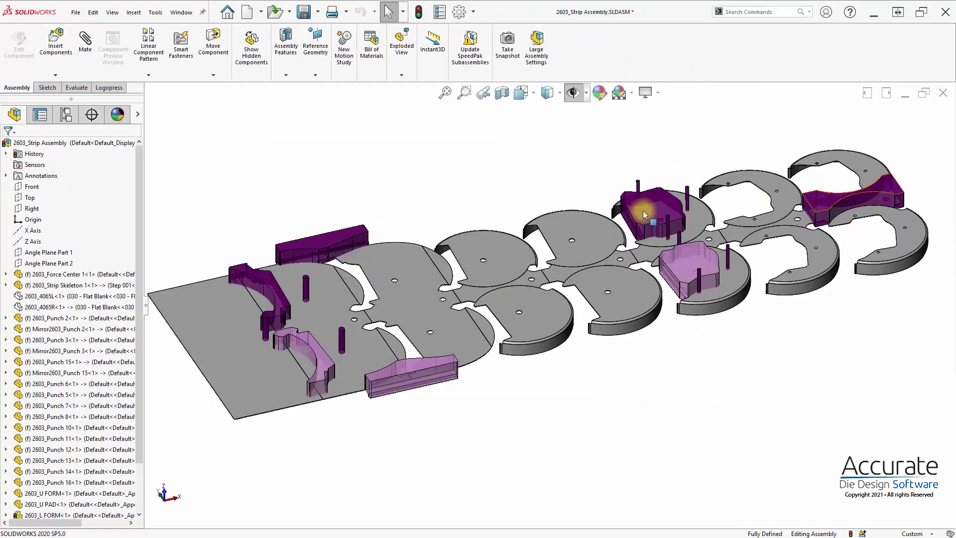
- Create a new part within the strip assembly and save it as 2603_L PAD in the Strip Assembly folder
{"action": "left_click", "coordinate": [56, 75]}
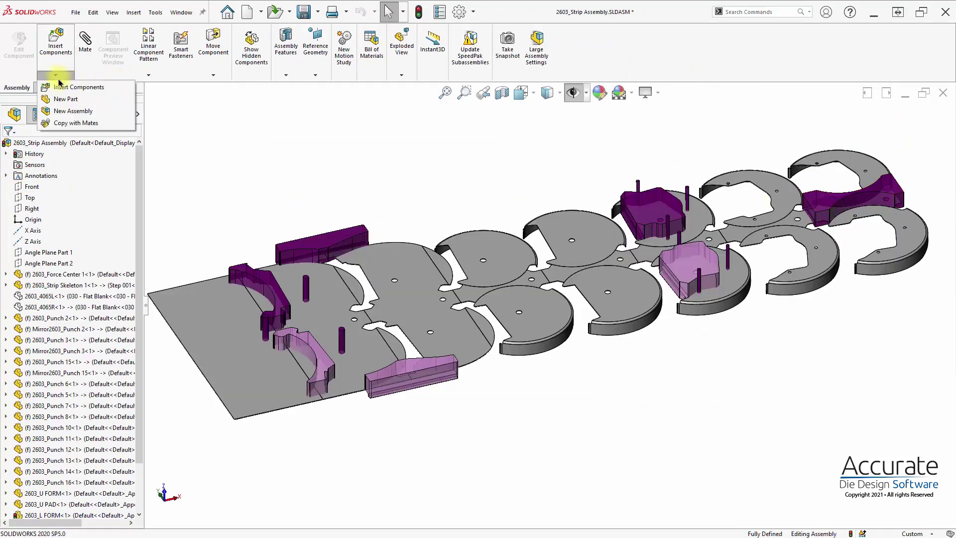
{"action": "left_click", "coordinate": [65, 99]}
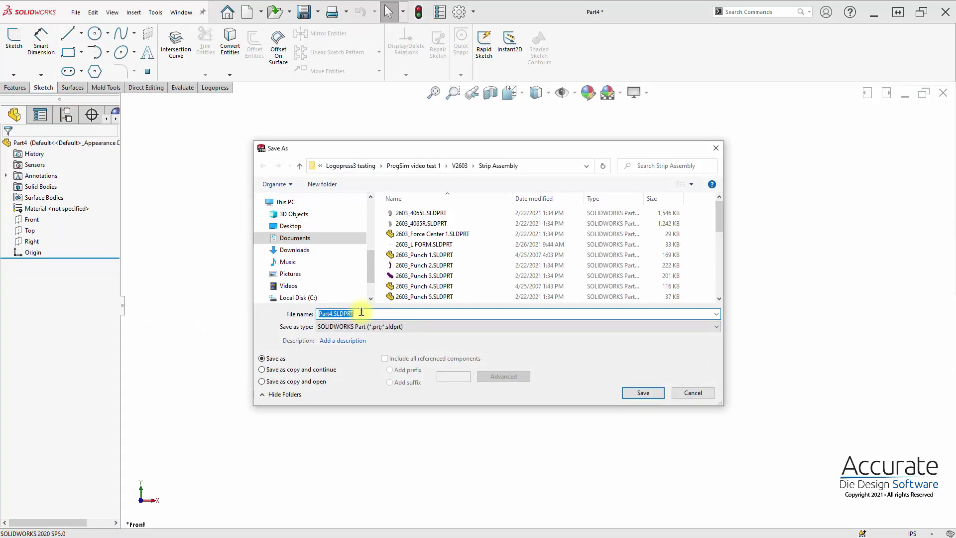
{"action": "type", "text": "2603_"}
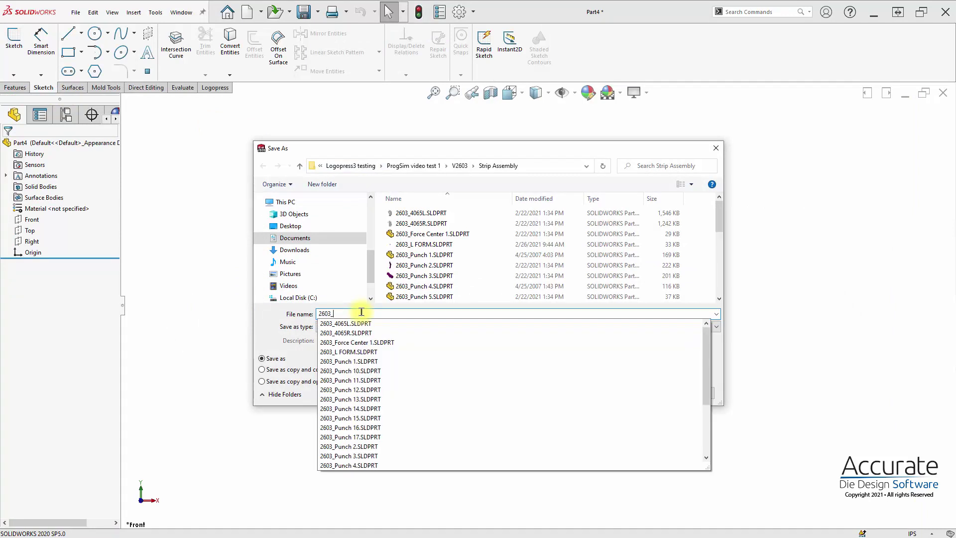
{"action": "type", "text": "L"}
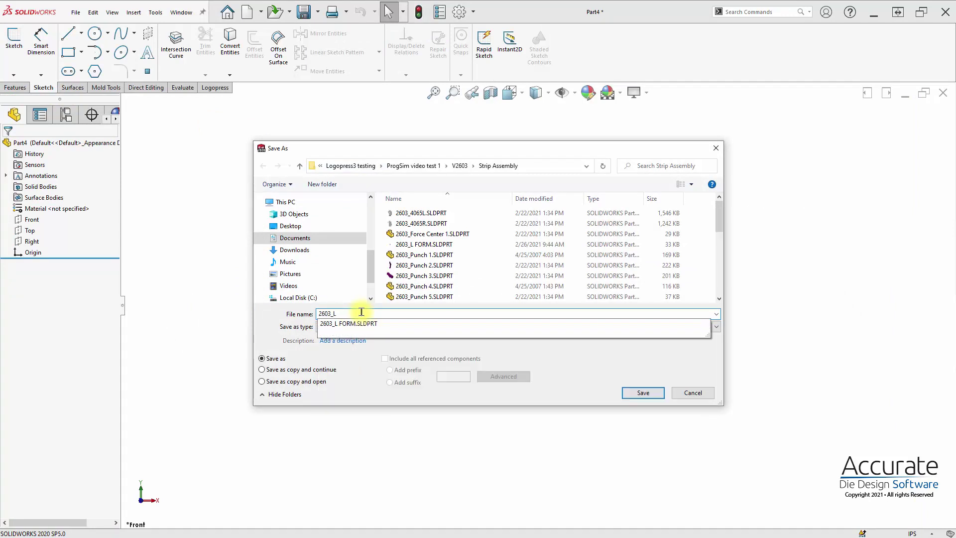
{"action": "type", "text": "P"}
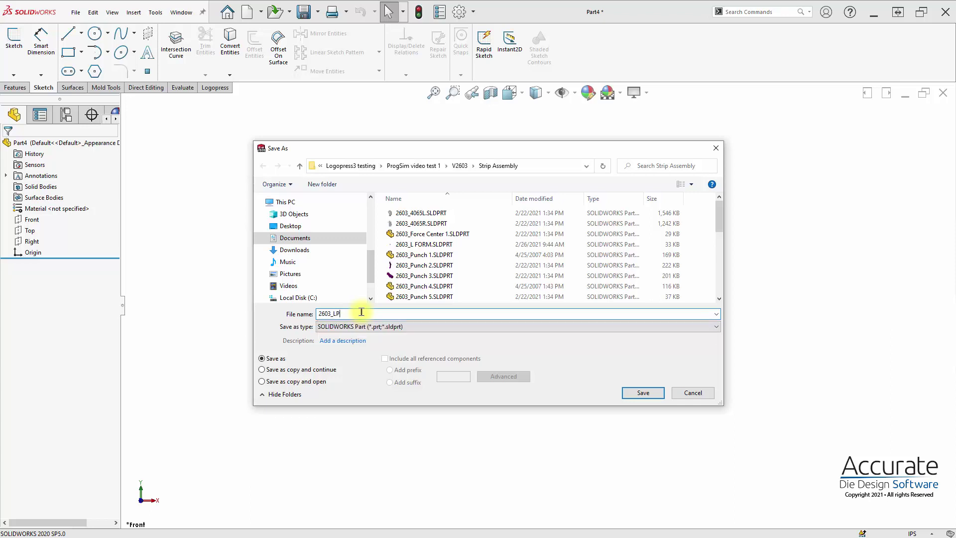
{"action": "key", "text": "BackSpace"}
{"action": "type", "text": "PAD"}
{"action": "left_click", "coordinate": [644, 393]}
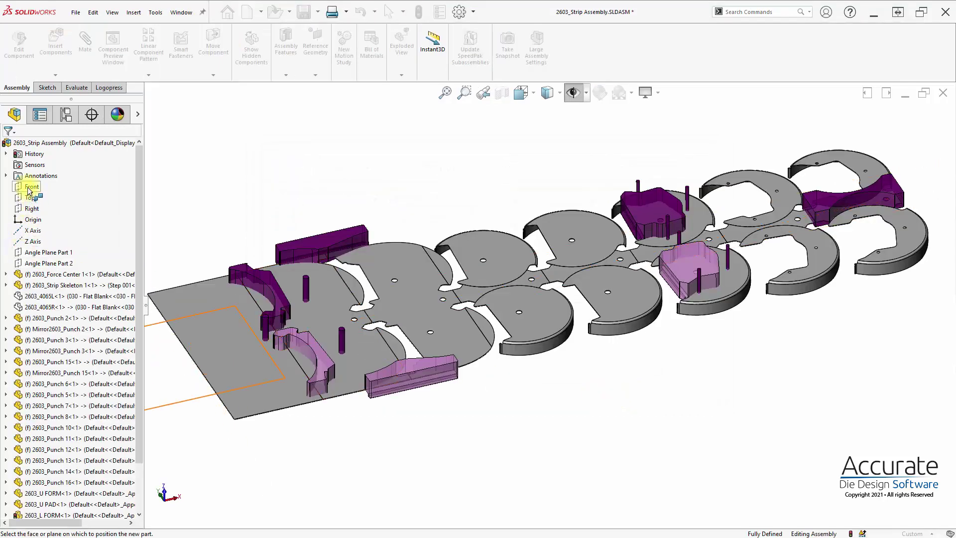
- Position the L PAD part on the assembly's Front plane and exit its empty sketch and part editing
{"action": "left_click", "coordinate": [30, 188]}
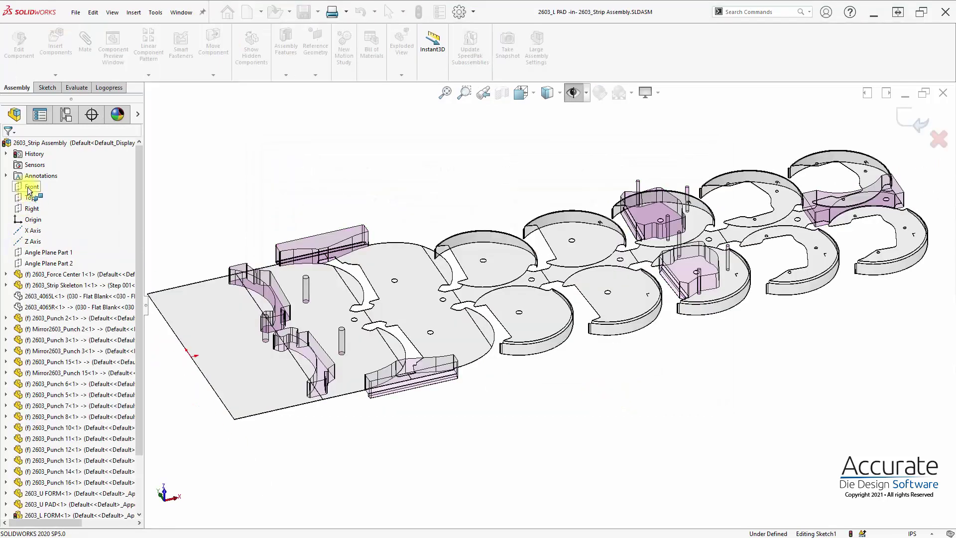
{"action": "left_click", "coordinate": [907, 125]}
{"action": "left_click", "coordinate": [907, 124]}
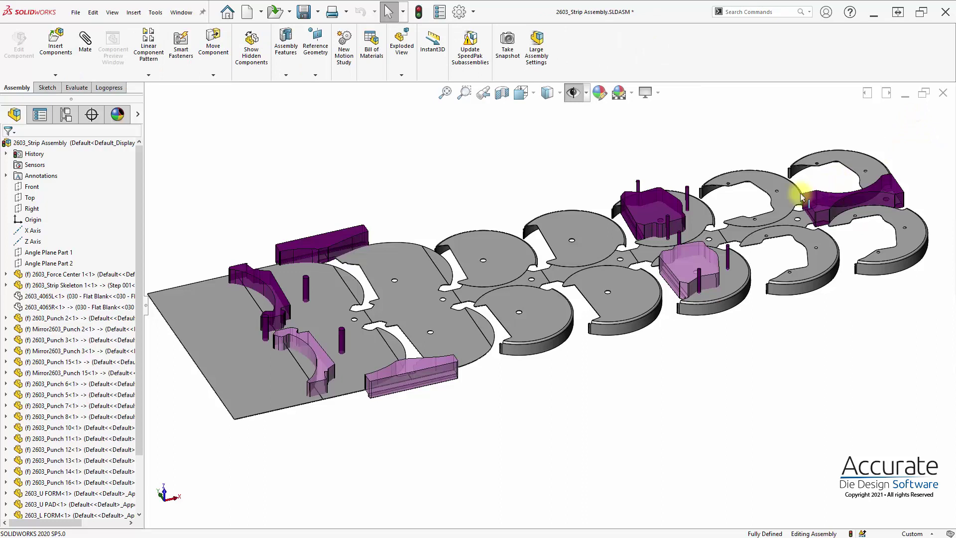
- Save the strip assembly with its new form and pad parts and switch to the 2603_tool assembly document
{"action": "scroll", "coordinate": [134, 466], "scroll_direction": "down", "scroll_amount": 2}
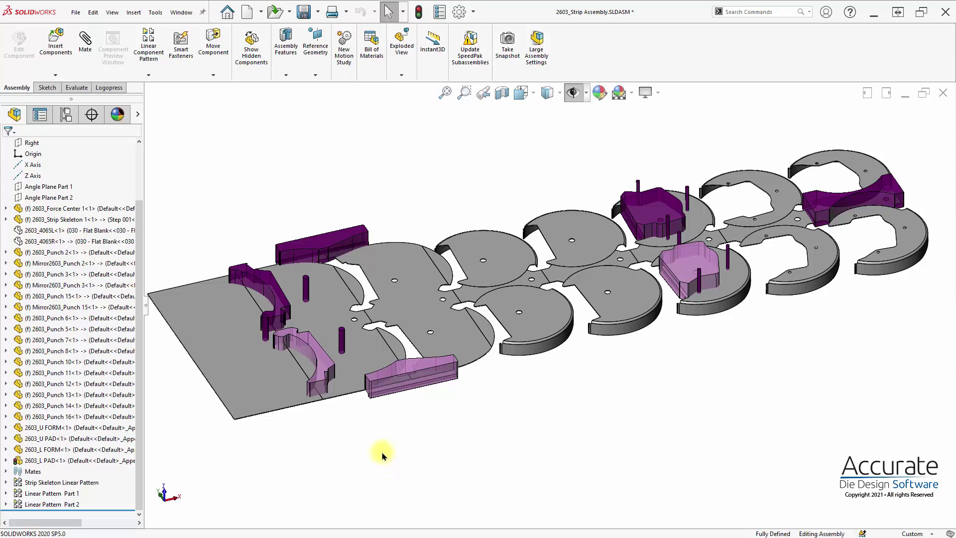
{"action": "left_click", "coordinate": [304, 14]}
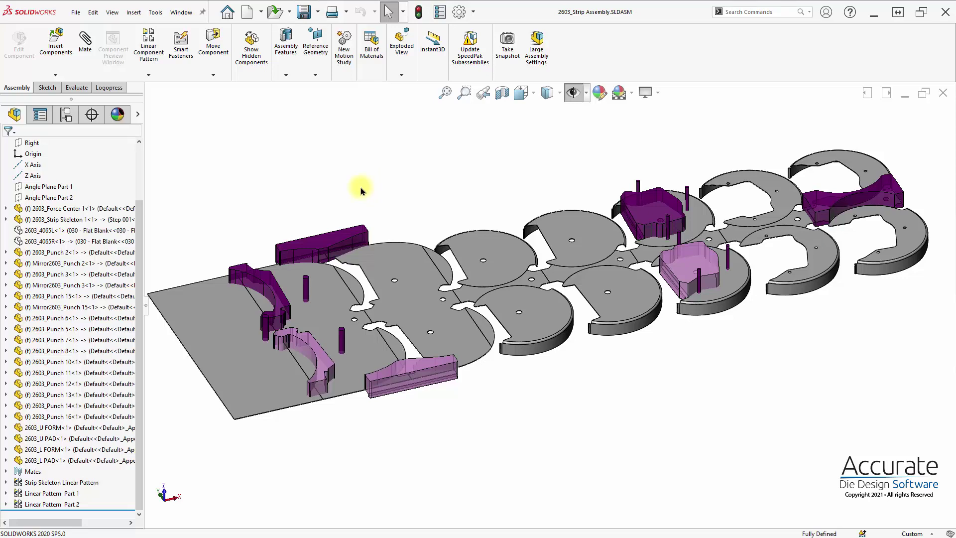
{"action": "key", "text": "ctrl+Tab"}
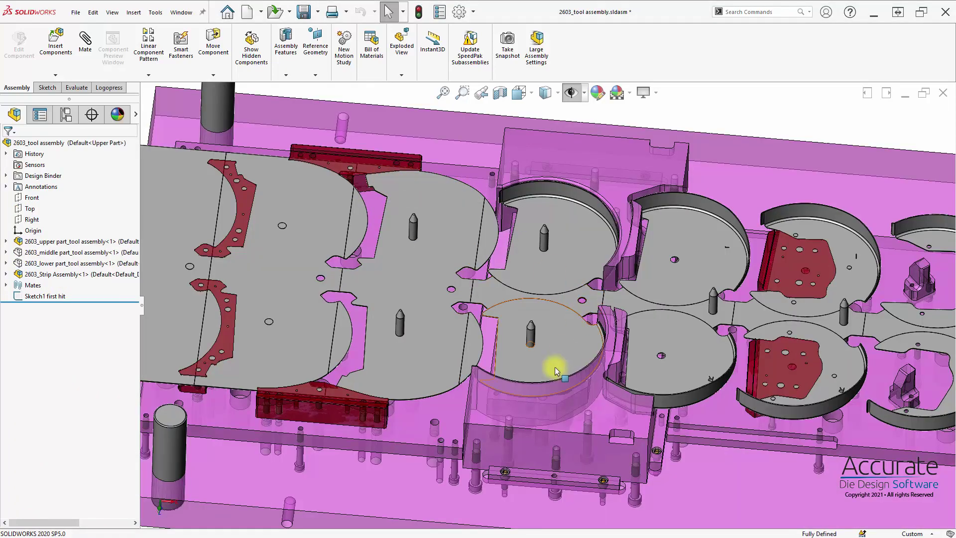
- Isolate both form punches and Punch Retainer3 in the tool assembly, and exit the isolated view
{"action": "key", "text": "ctrl+5"}
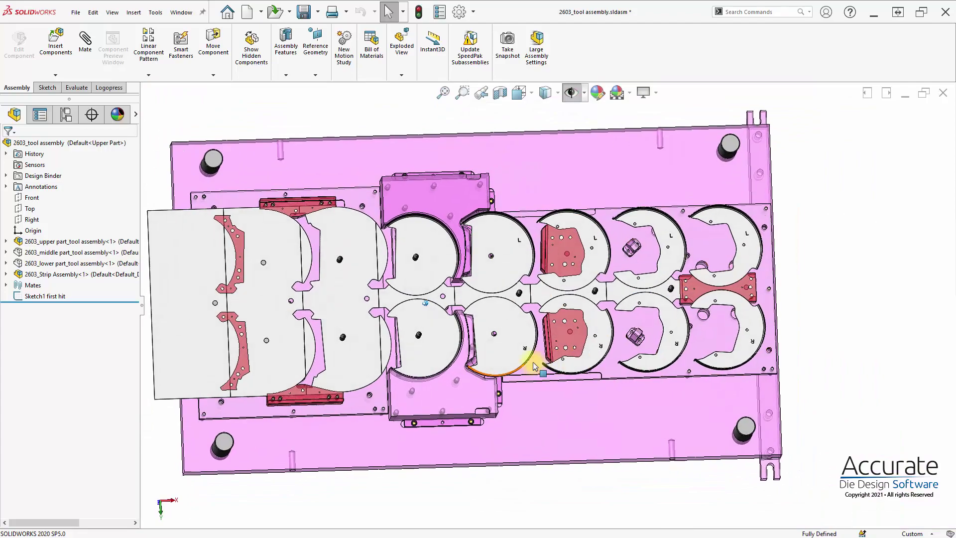
{"action": "middle_click_drag", "start_coordinate": [534, 366], "coordinate": [467, 402]}
{"action": "scroll", "coordinate": [465, 368], "scroll_direction": "down", "scroll_amount": 3}
{"action": "left_click", "coordinate": [467, 402]}
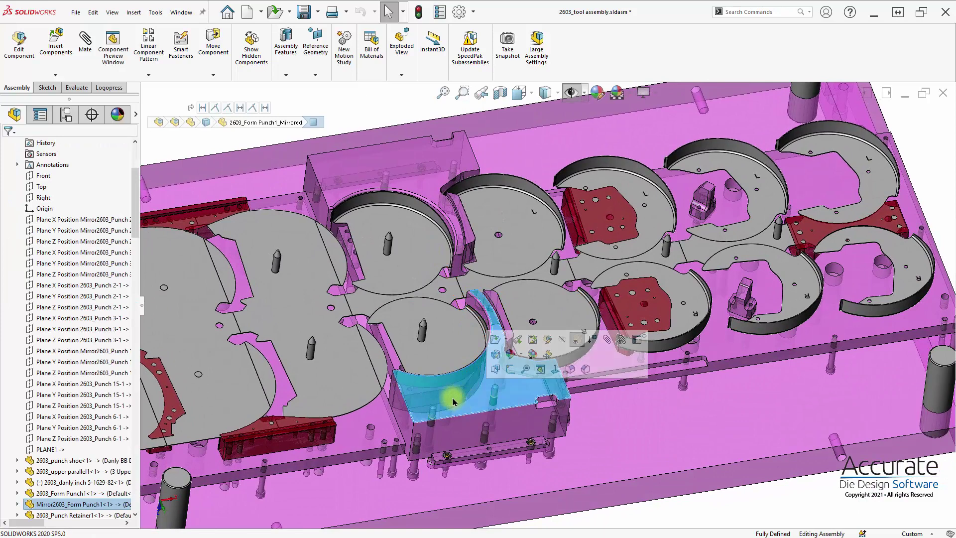
{"action": "left_click", "coordinate": [390, 361], "text": "ctrl"}
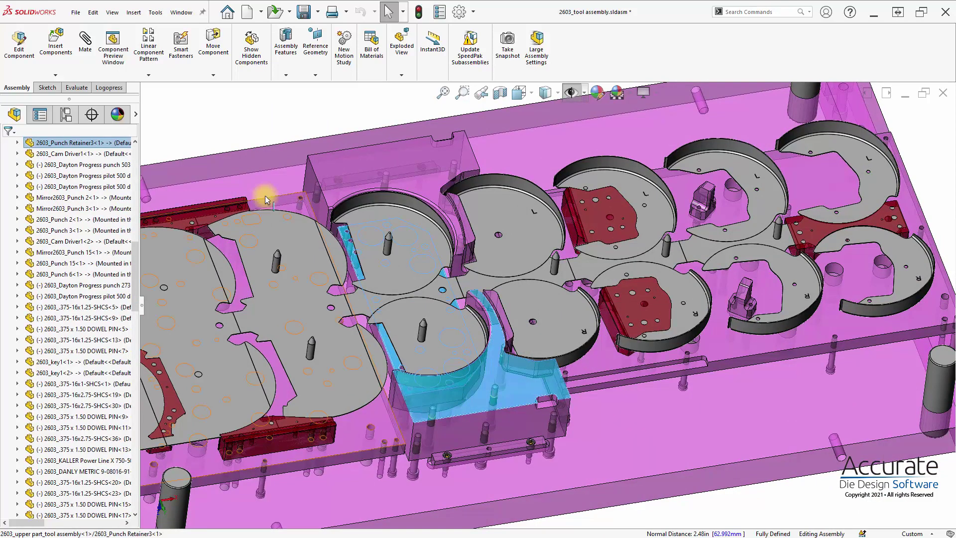
{"action": "left_click", "coordinate": [350, 176], "text": "ctrl"}
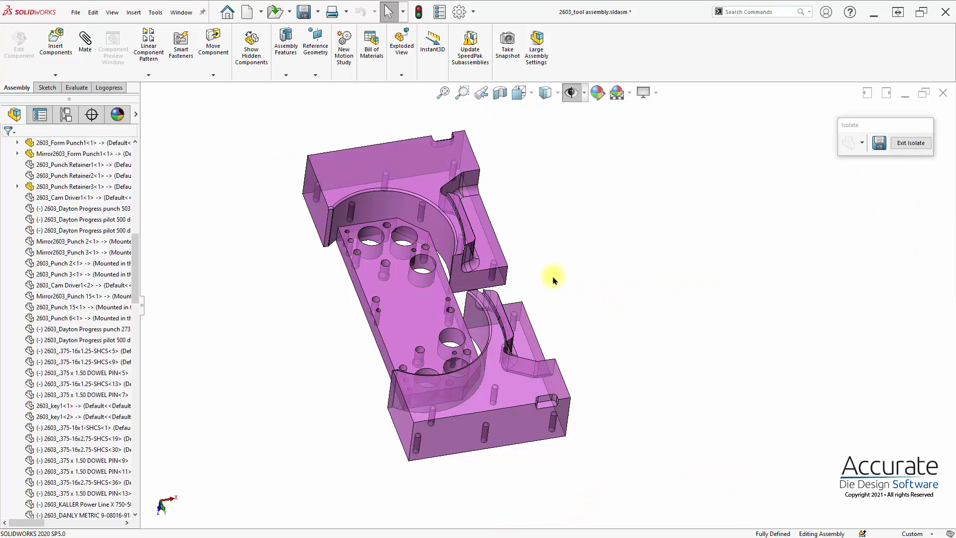
{"action": "left_click", "coordinate": [910, 143]}
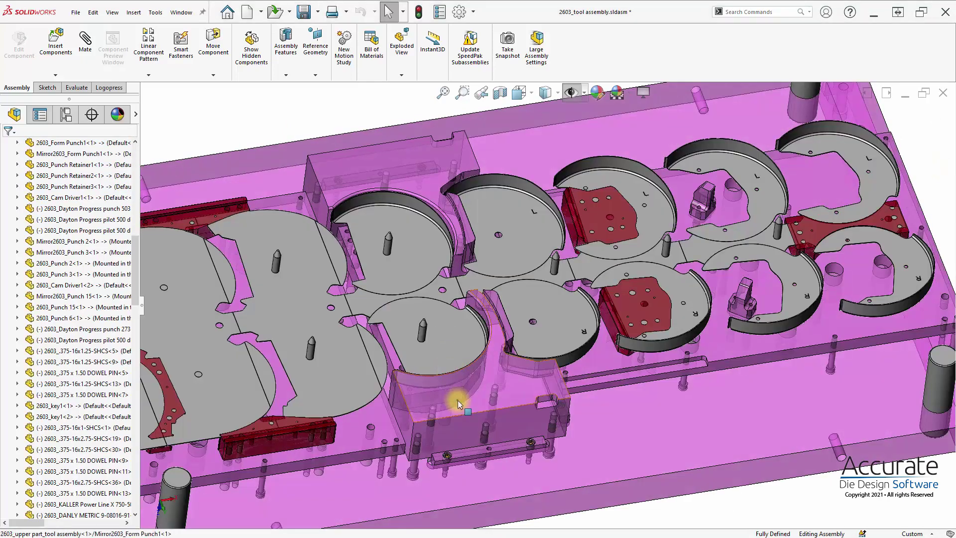
- Isolate 2603_Punch Retainer3, Mirror2603_Form Punch1 and 2603_Form Punch1 so only these upper tool components are displayed
{"action": "left_click", "coordinate": [386, 343]}
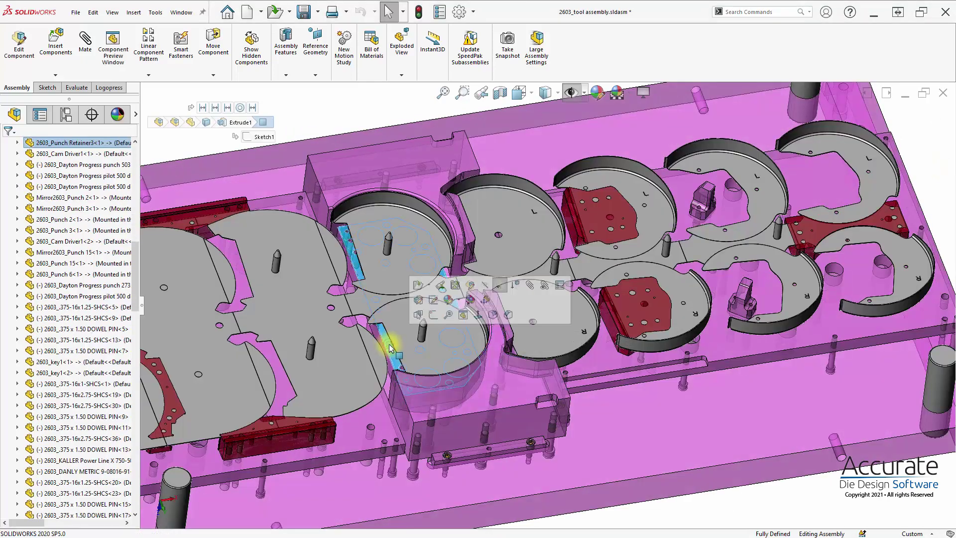
{"action": "left_click", "coordinate": [397, 352], "text": "ctrl"}
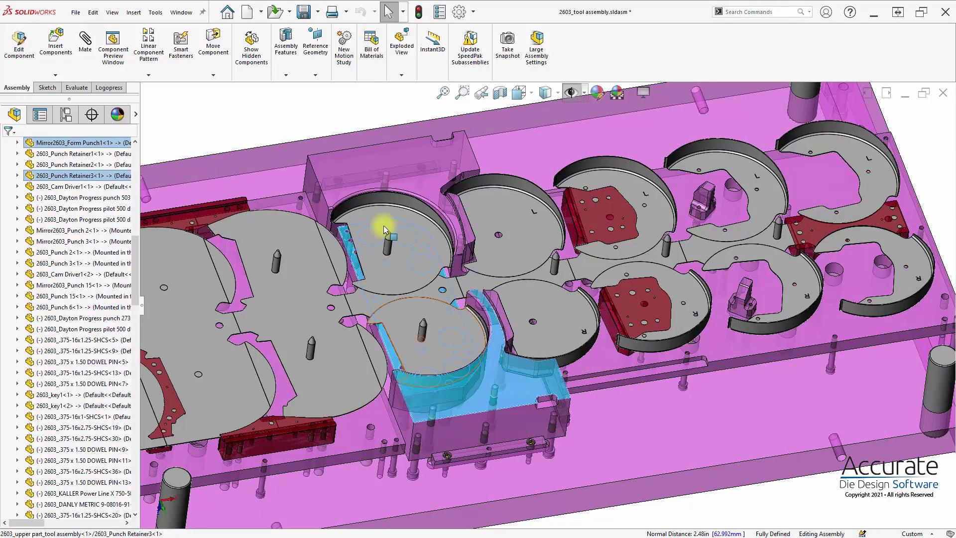
{"action": "left_click", "coordinate": [381, 169], "text": "ctrl"}
{"action": "right_click", "coordinate": [381, 170]}
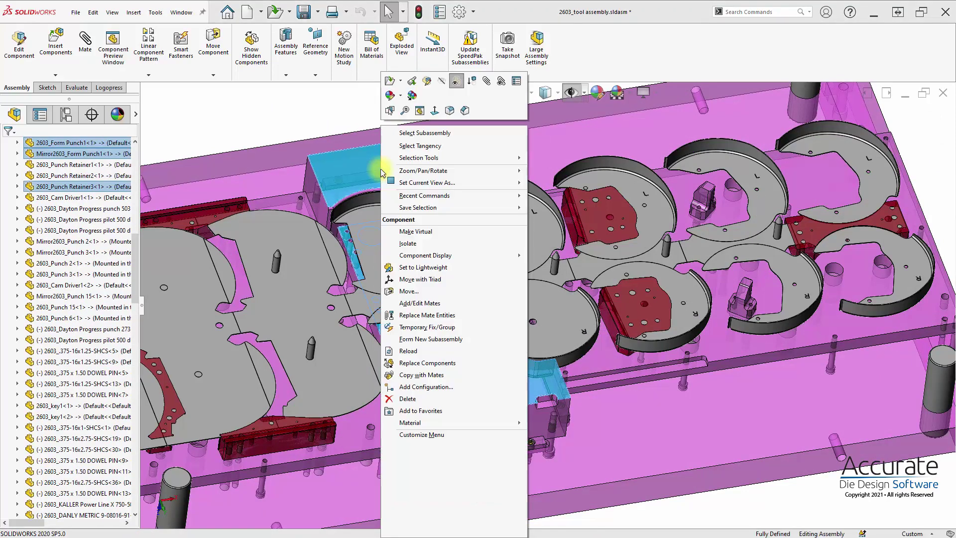
{"action": "left_click", "coordinate": [427, 244]}
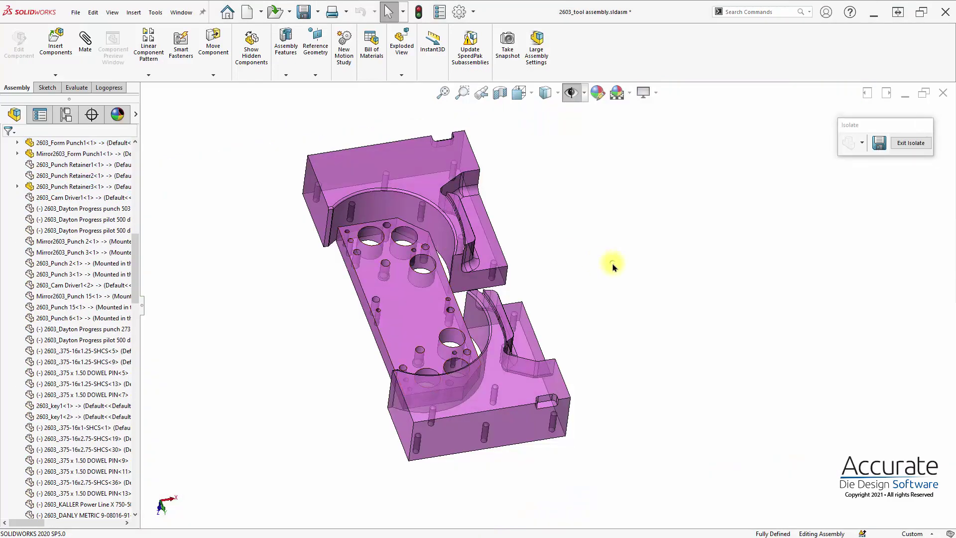
- Show the hidden 2603_Strip Assembly together with the isolated form punches and retainer in an isometric view
{"action": "key", "text": "ctrl+7"}
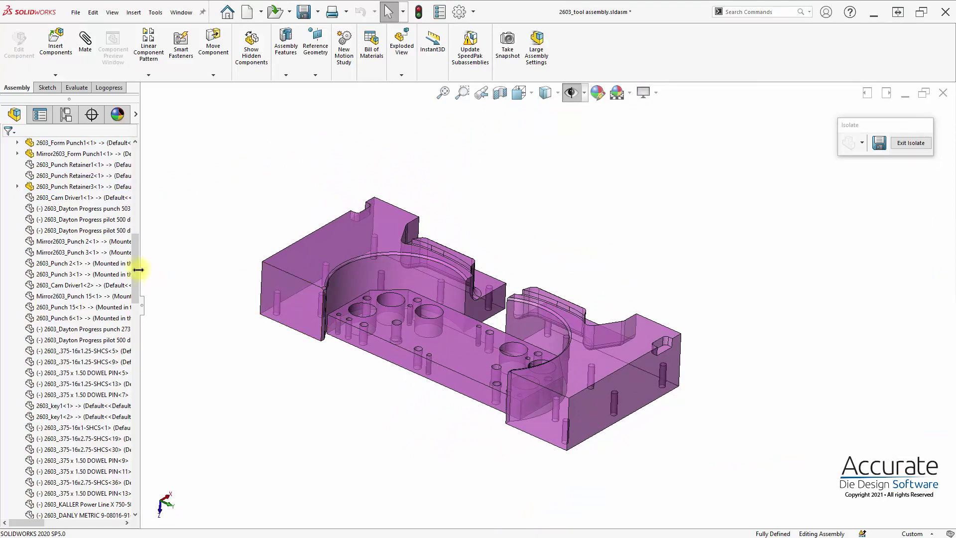
{"action": "mouse_move", "coordinate": [136, 271]}
{"action": "left_mouse_down"}
{"action": "mouse_move", "coordinate": [136, 220]}
{"action": "mouse_move", "coordinate": [144, 488]}
{"action": "left_mouse_up"}
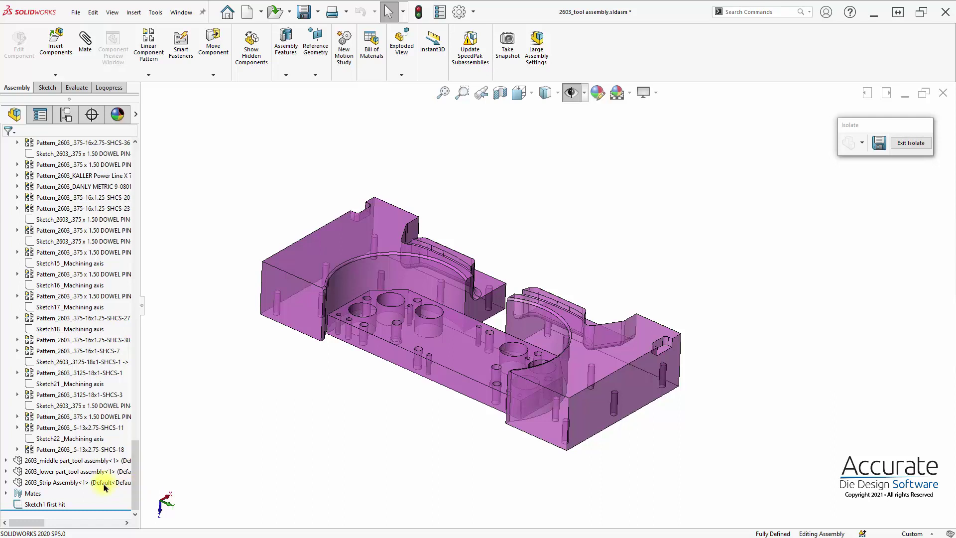
{"action": "left_click", "coordinate": [20, 483]}
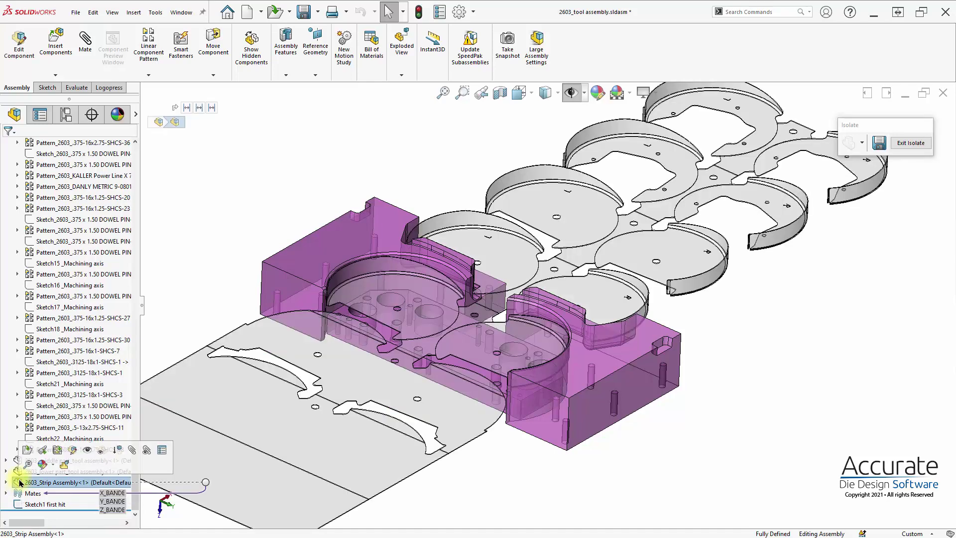
{"action": "left_click", "coordinate": [88, 450]}
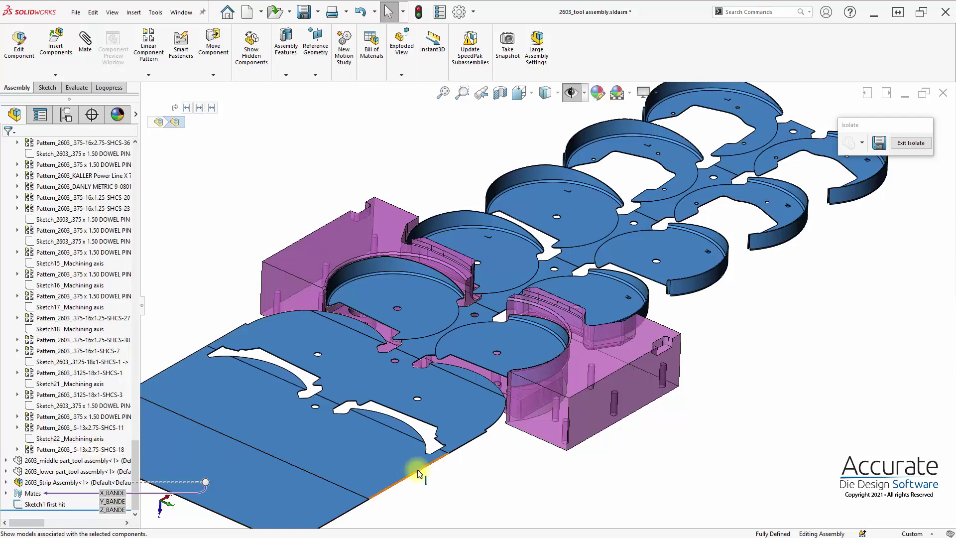
{"action": "left_click", "coordinate": [535, 487]}
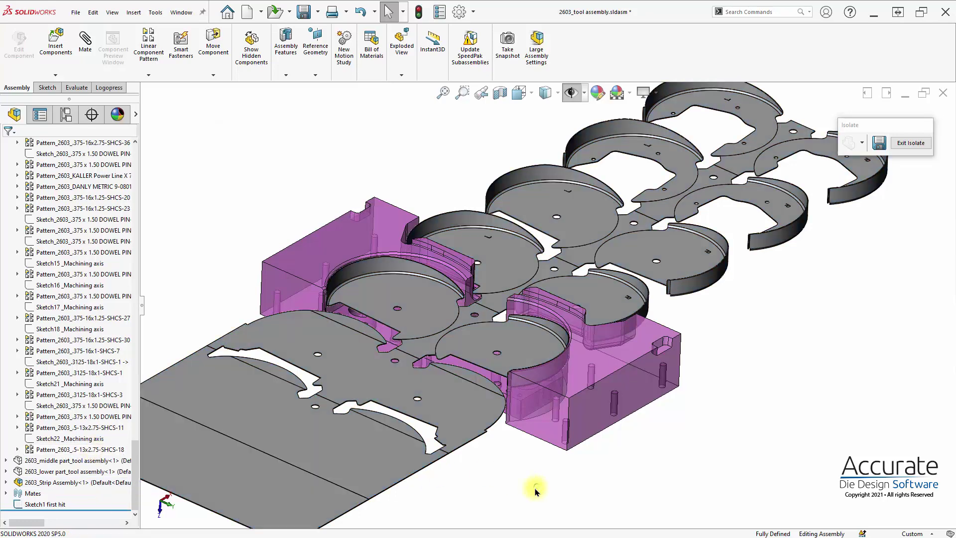
- Start editing the 2603_U FORM part of the strip assembly in the context of the tool assembly and expand its feature list
{"action": "left_click", "coordinate": [6, 483]}
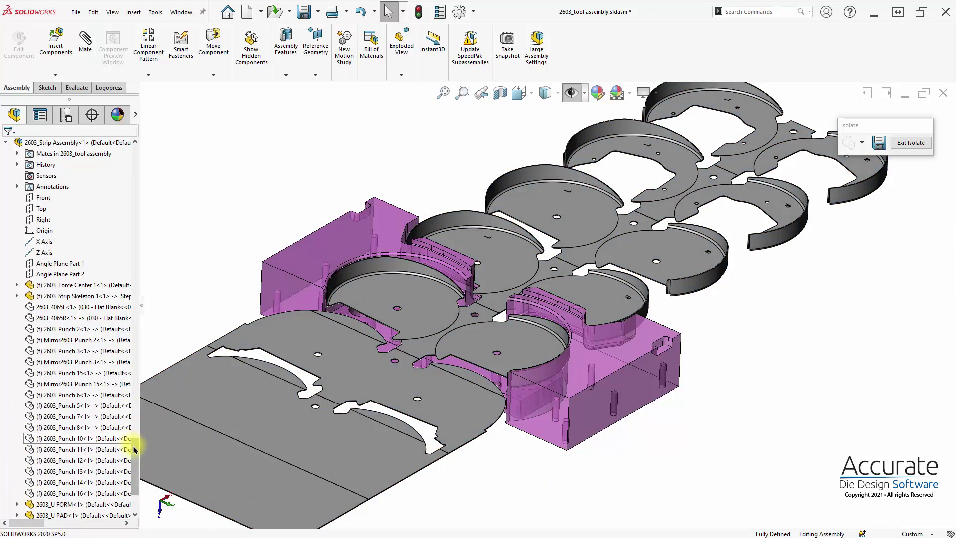
{"action": "scroll", "coordinate": [133, 449], "scroll_direction": "down", "scroll_amount": 3}
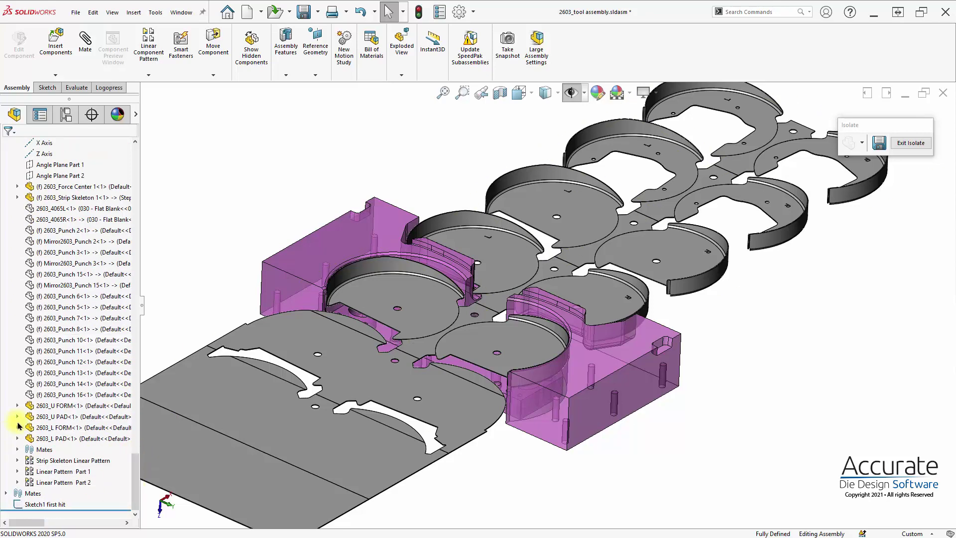
{"action": "mouse_move", "coordinate": [54, 407]}
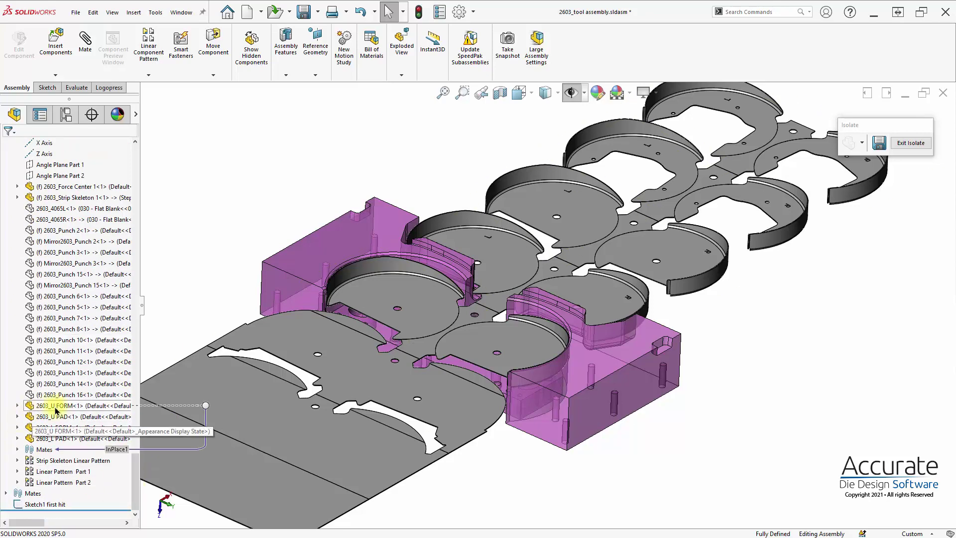
{"action": "left_click", "coordinate": [29, 407]}
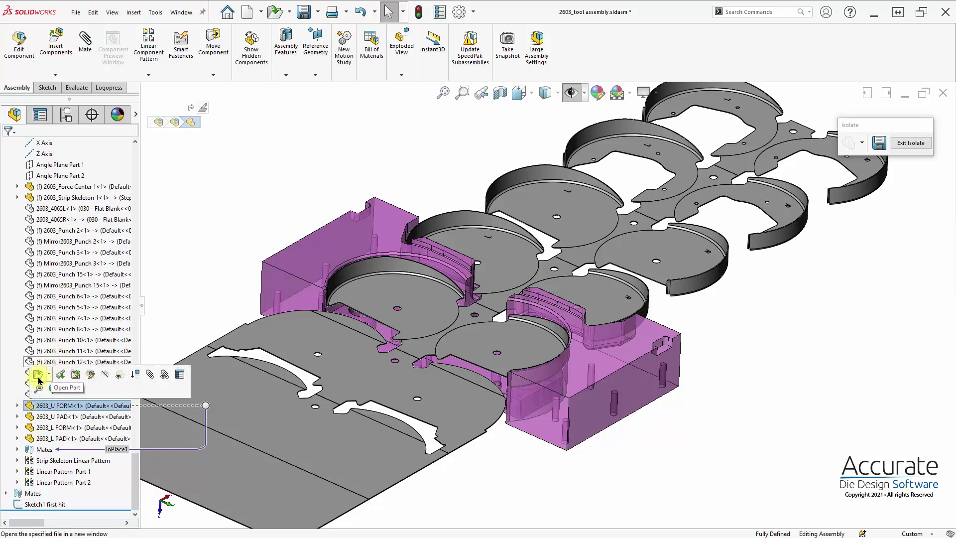
{"action": "left_click", "coordinate": [91, 375]}
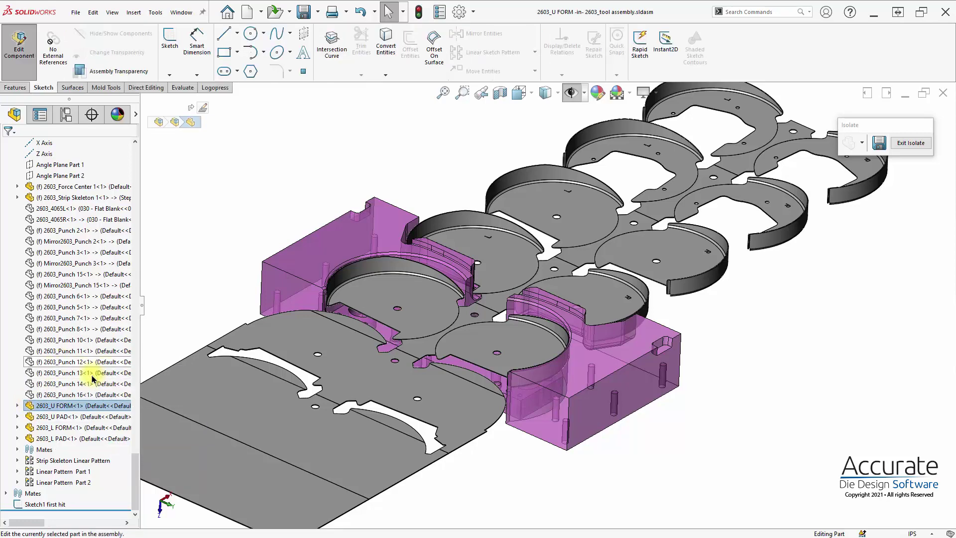
{"action": "left_click", "coordinate": [18, 406]}
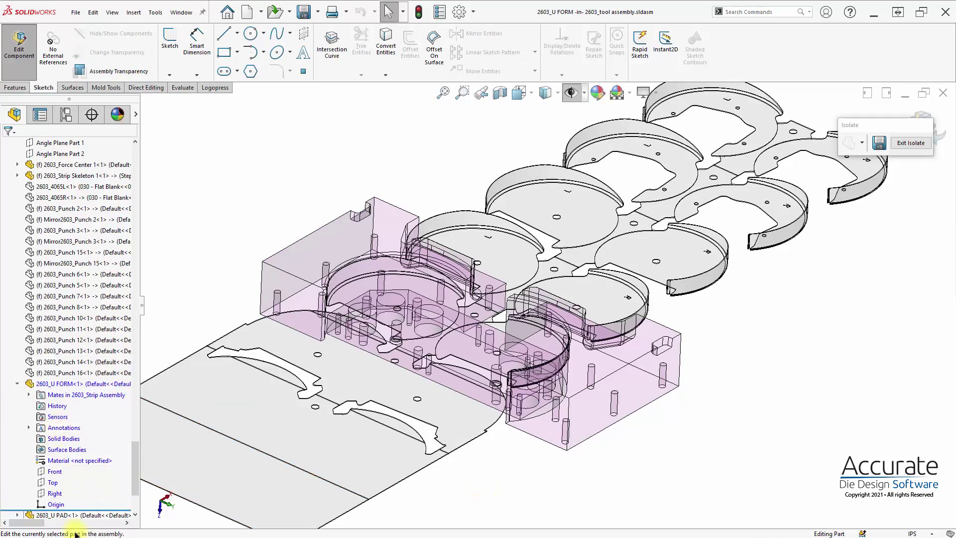
{"action": "middle_click_drag", "start_coordinate": [726, 453], "coordinate": [319, 158]}
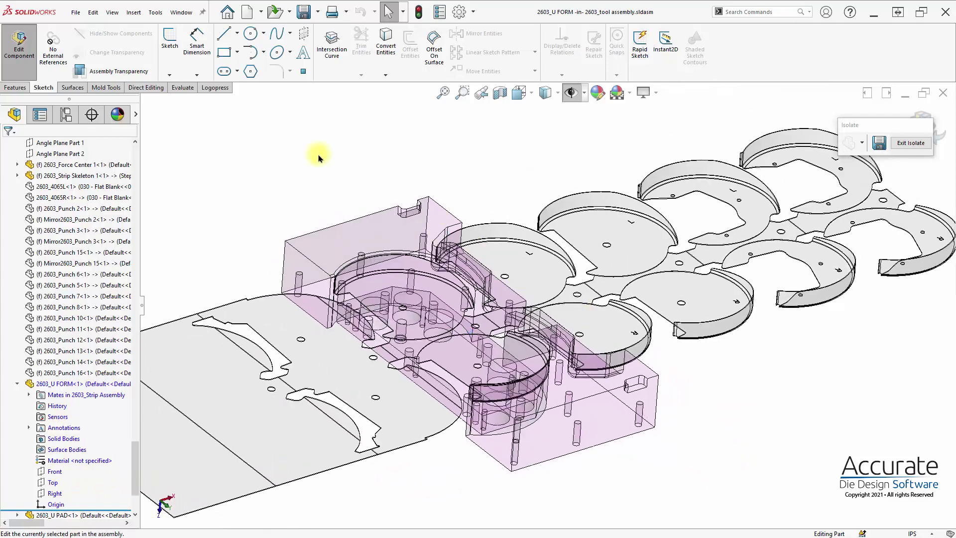
- Start a Logopress Faces Merging in 2603_U FORM and select the tangent faces of 2603_Form Punch1's forming face
{"action": "left_click", "coordinate": [215, 87]}
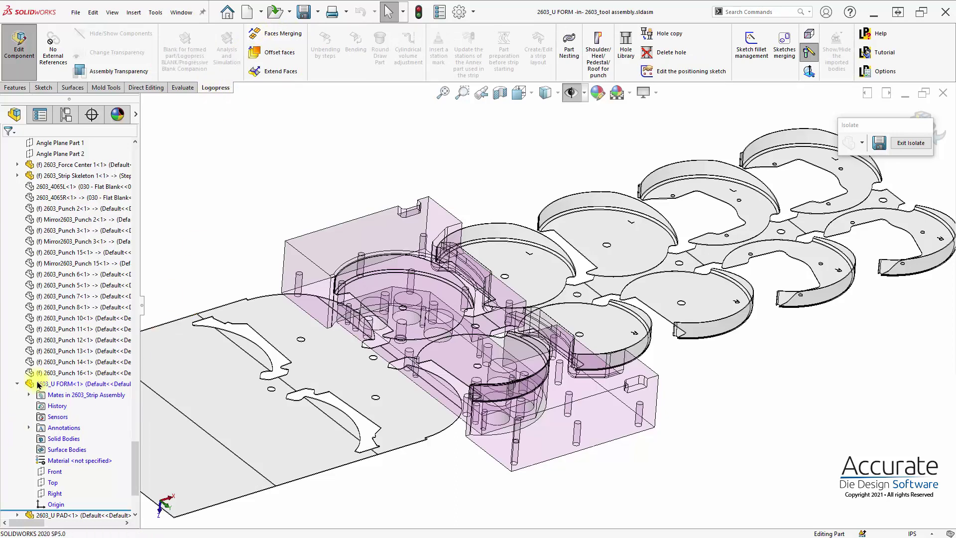
{"action": "left_click", "coordinate": [273, 33]}
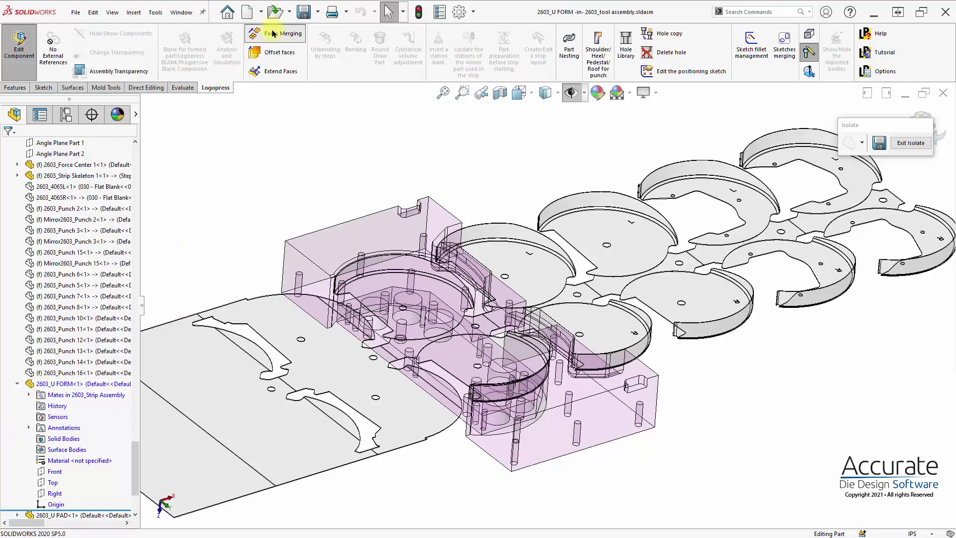
{"action": "scroll", "coordinate": [391, 199], "scroll_direction": "down", "scroll_amount": 5}
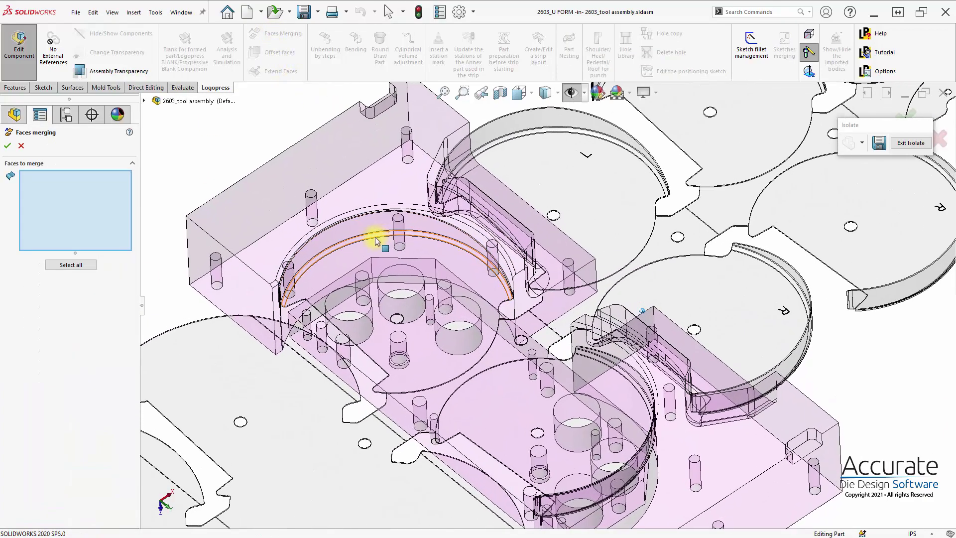
{"action": "middle_click_drag", "start_coordinate": [376, 241], "coordinate": [373, 199]}
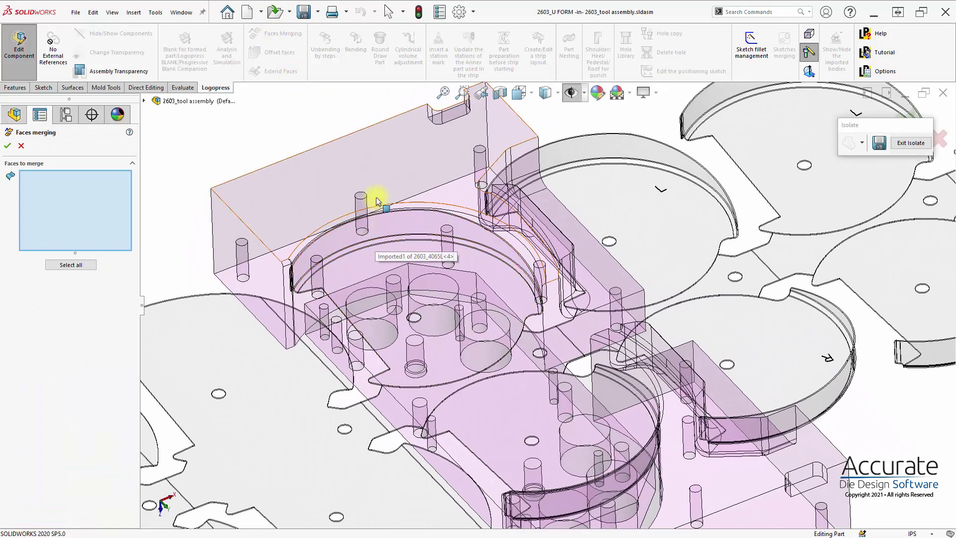
{"action": "right_click", "coordinate": [388, 186]}
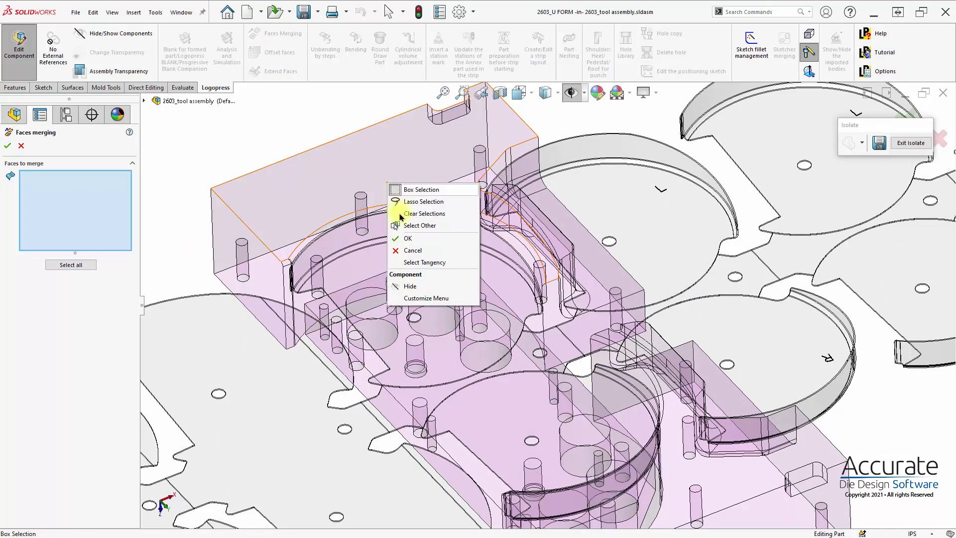
{"action": "left_click", "coordinate": [425, 263]}
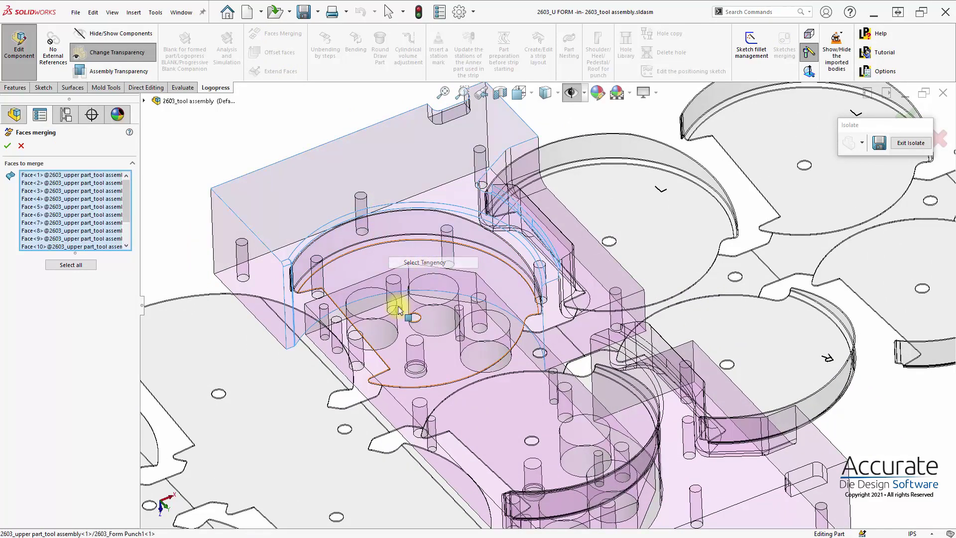
- Remove the small faces along the outer side of 2603_Form Punch1's curved forming edge from the merge selection
{"action": "scroll", "coordinate": [282, 312], "scroll_direction": "down", "scroll_amount": 3}
{"action": "middle_click_drag", "start_coordinate": [282, 313], "coordinate": [307, 252]}
{"action": "middle_click_drag", "start_coordinate": [598, 320], "coordinate": [536, 219]}
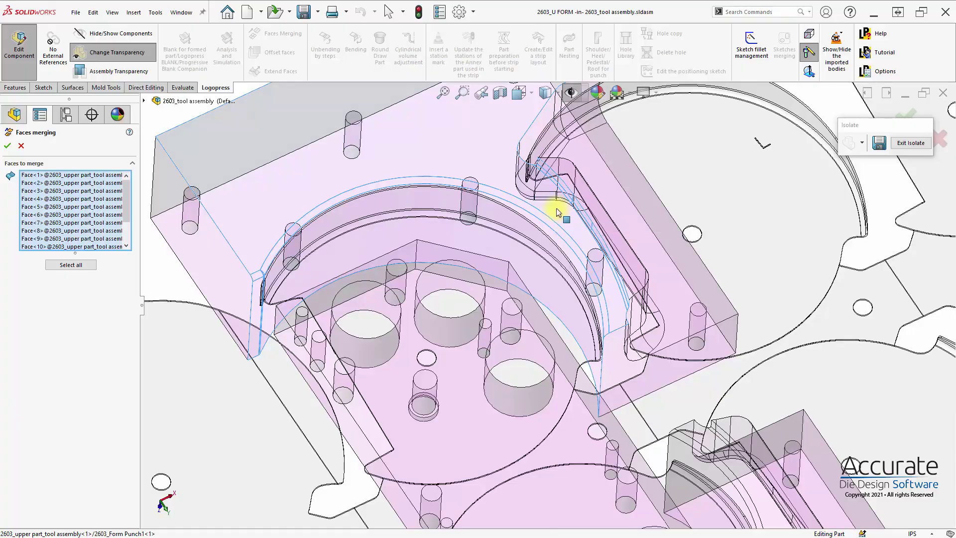
{"action": "middle_click_drag", "start_coordinate": [561, 213], "coordinate": [277, 315]}
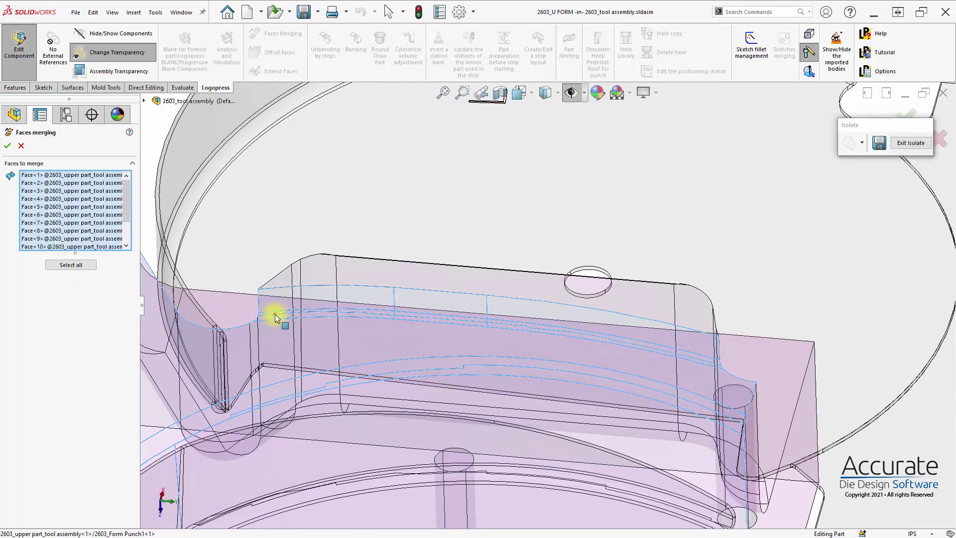
{"action": "left_click", "coordinate": [276, 309]}
{"action": "left_click", "coordinate": [299, 302]}
{"action": "left_click", "coordinate": [429, 321]}
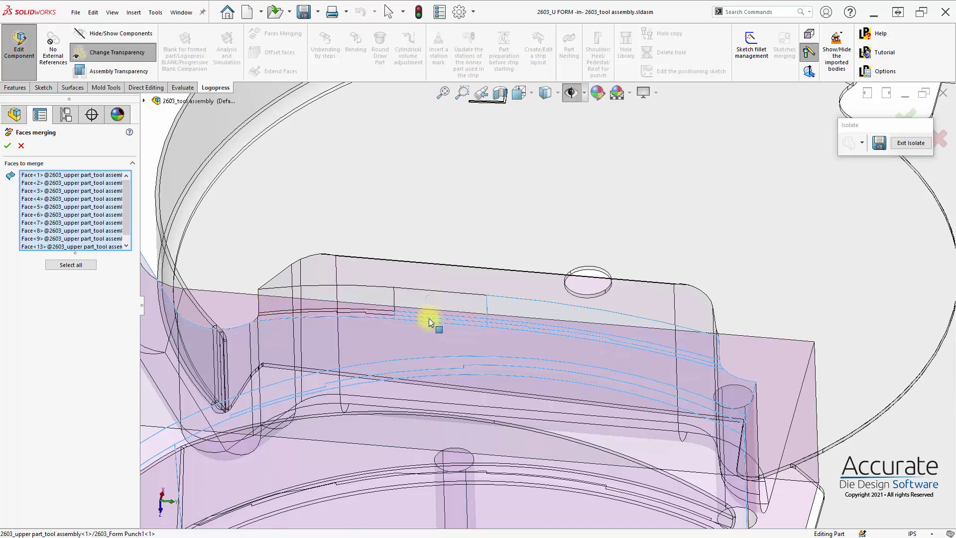
{"action": "left_click", "coordinate": [432, 321]}
{"action": "left_click", "coordinate": [533, 326]}
{"action": "left_click", "coordinate": [504, 380]}
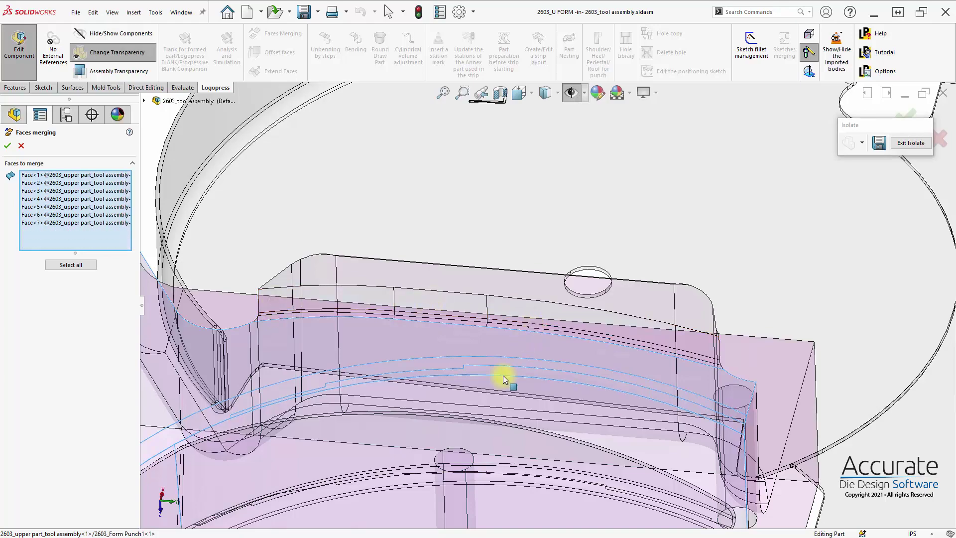
- Merge the remaining selected faces of 2603_Form Punch1 into a surface in 2603_U FORM
{"action": "middle_click_drag", "start_coordinate": [504, 379], "coordinate": [497, 413]}
{"action": "key", "text": "Left"}
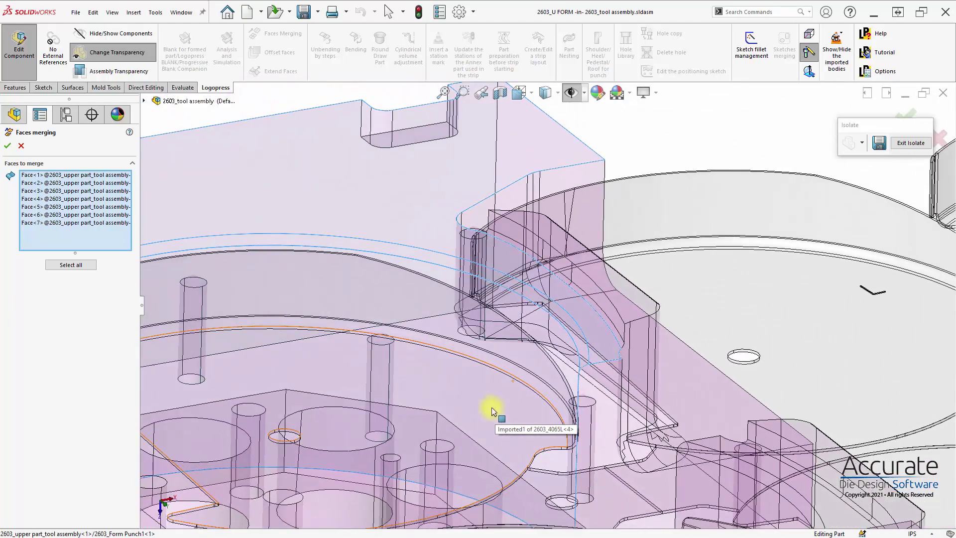
{"action": "scroll", "coordinate": [492, 411], "scroll_direction": "down", "scroll_amount": 5}
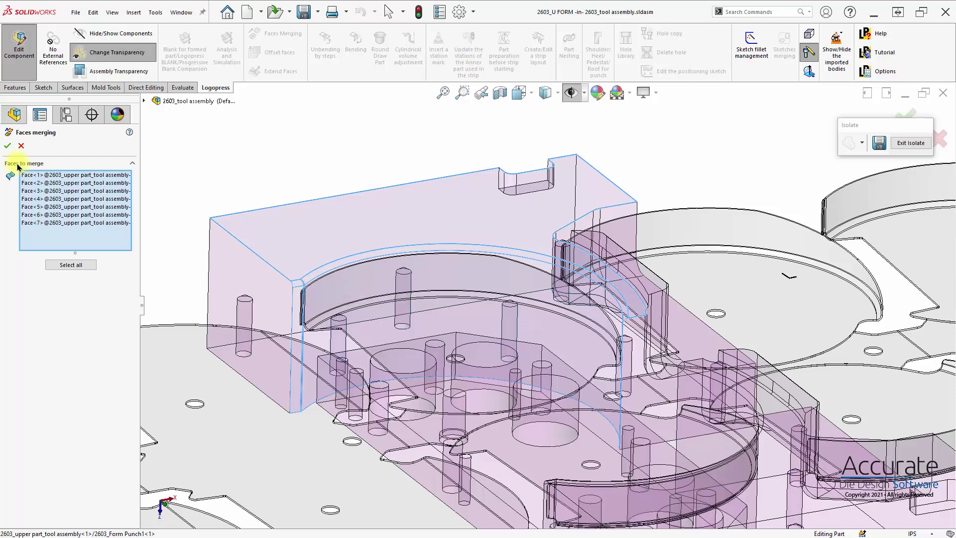
{"action": "left_click", "coordinate": [7, 146]}
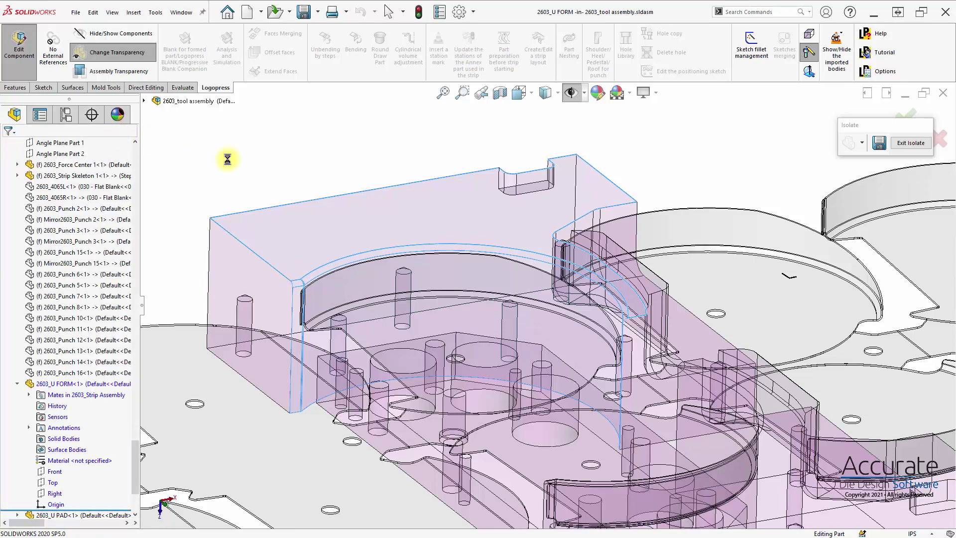
- Start another Faces Merging and select the tangent faces of Mirror2603_Form Punch1's forming face
{"action": "left_click", "coordinate": [273, 38]}
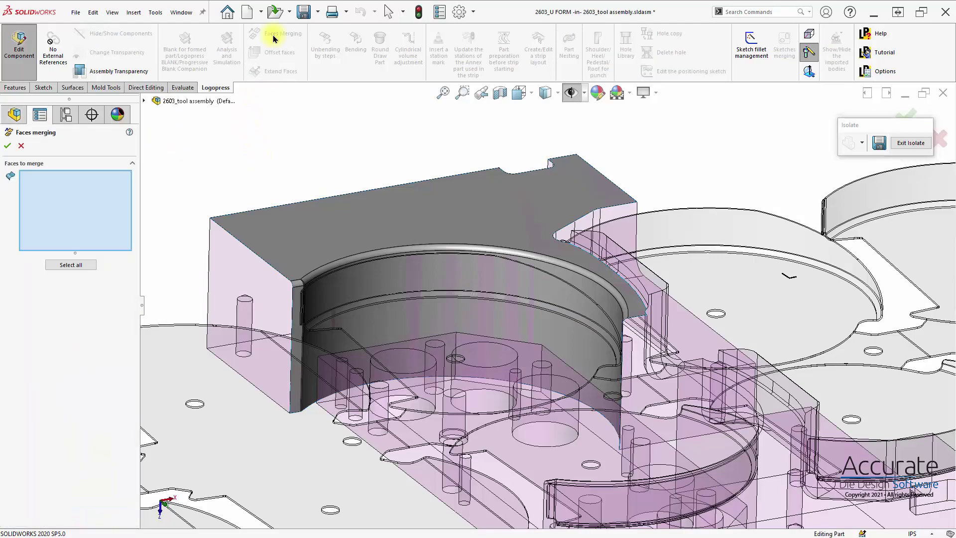
{"action": "middle_click_drag", "start_coordinate": [547, 285], "coordinate": [613, 288]}
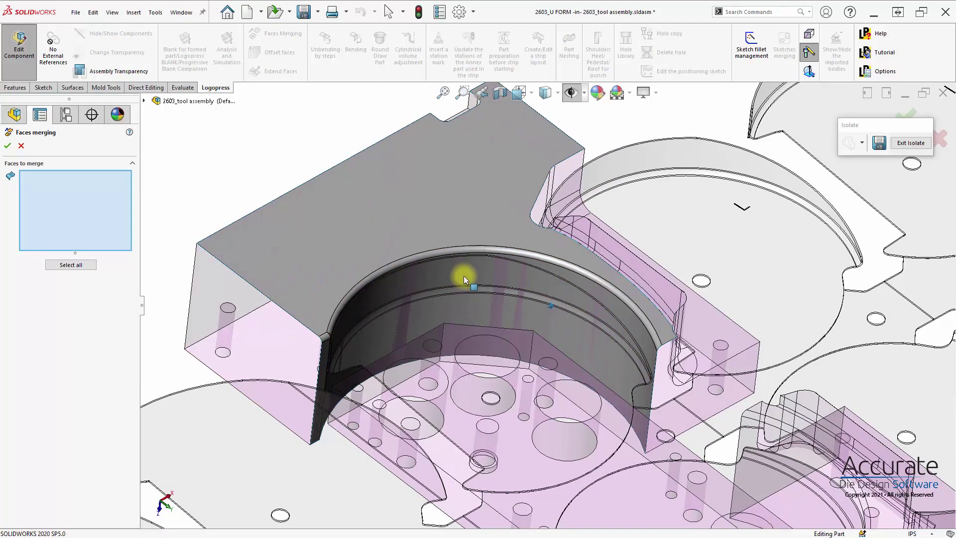
{"action": "middle_click_drag", "start_coordinate": [459, 271], "coordinate": [618, 365]}
{"action": "scroll", "coordinate": [614, 356], "scroll_direction": "down", "scroll_amount": 4}
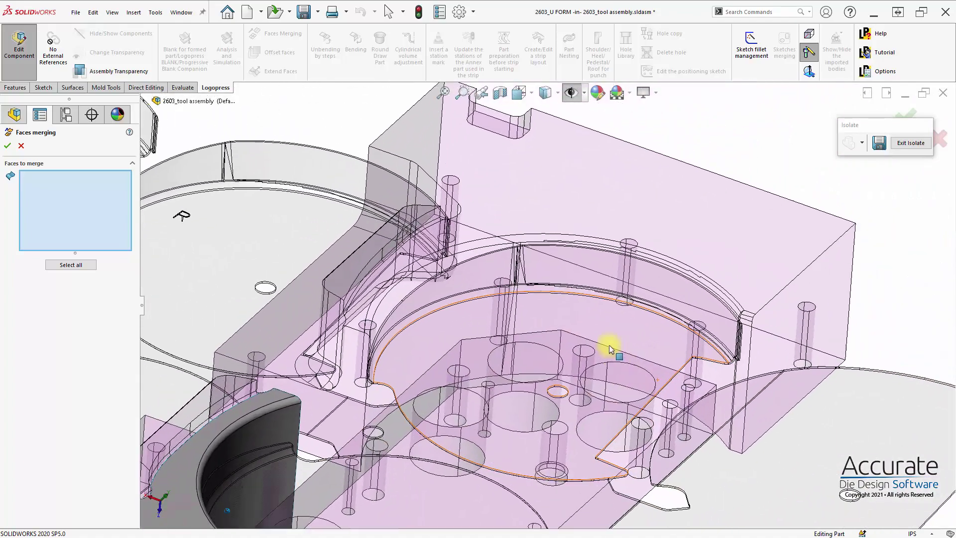
{"action": "right_click", "coordinate": [581, 223]}
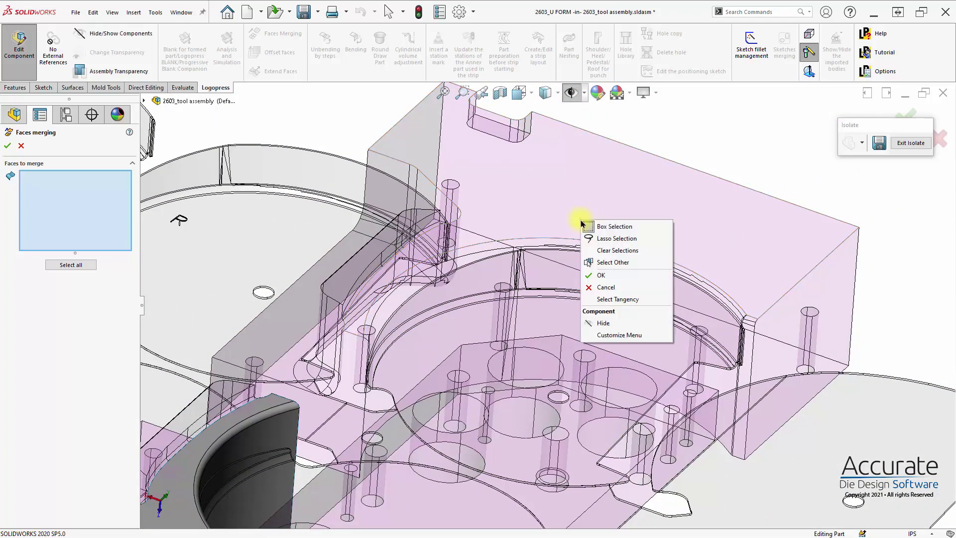
{"action": "left_click", "coordinate": [618, 299]}
- Remove the small faces along the outer side of Mirror2603_Form Punch1's curved forming edge from the merge selection
{"action": "middle_click_drag", "start_coordinate": [612, 301], "coordinate": [576, 282]}
{"action": "scroll", "coordinate": [348, 321], "scroll_direction": "down", "scroll_amount": 5}
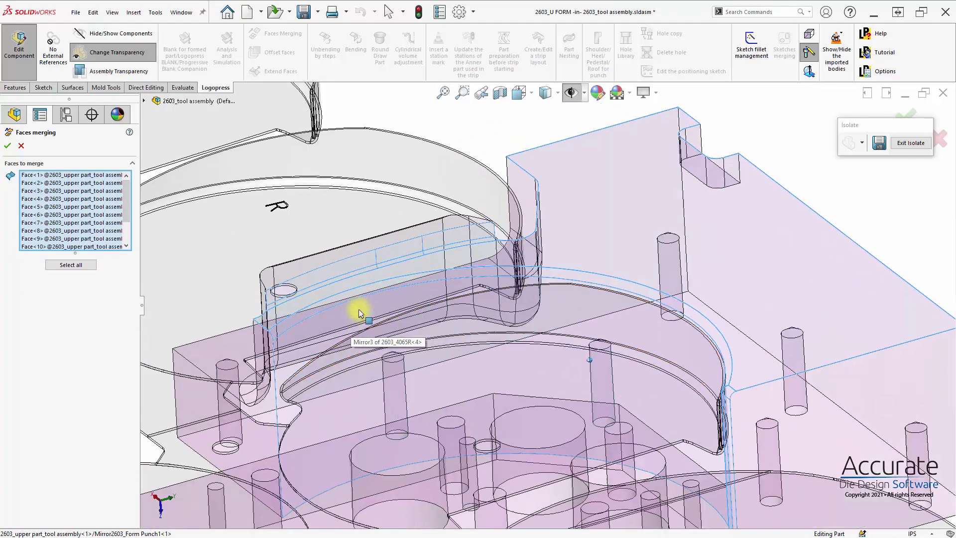
{"action": "left_click", "coordinate": [364, 338]}
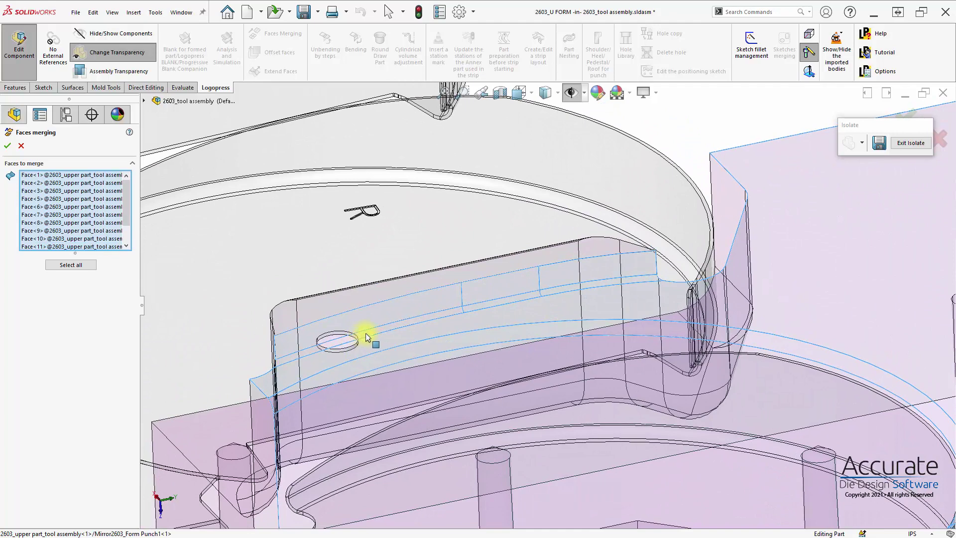
{"action": "left_click", "coordinate": [284, 303]}
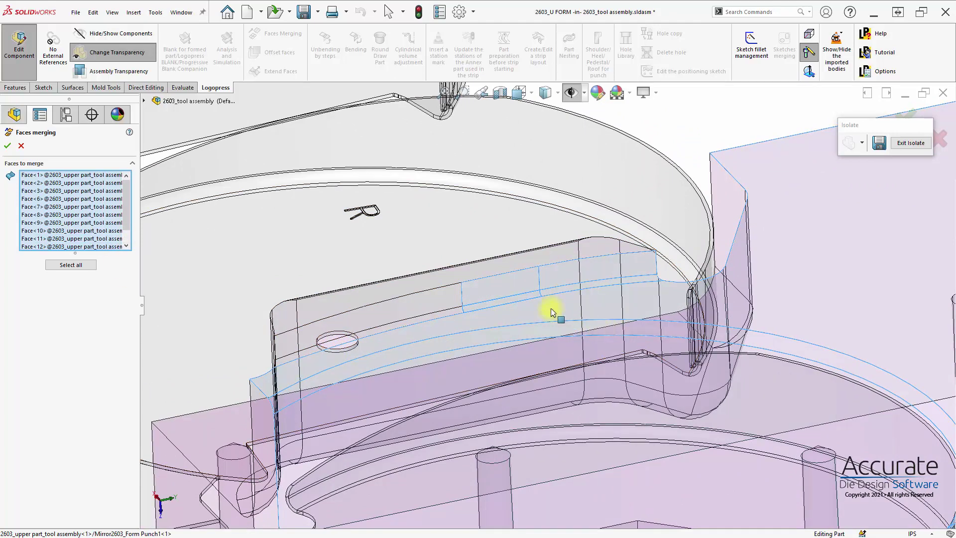
{"action": "left_click", "coordinate": [514, 301]}
{"action": "left_click", "coordinate": [570, 291]}
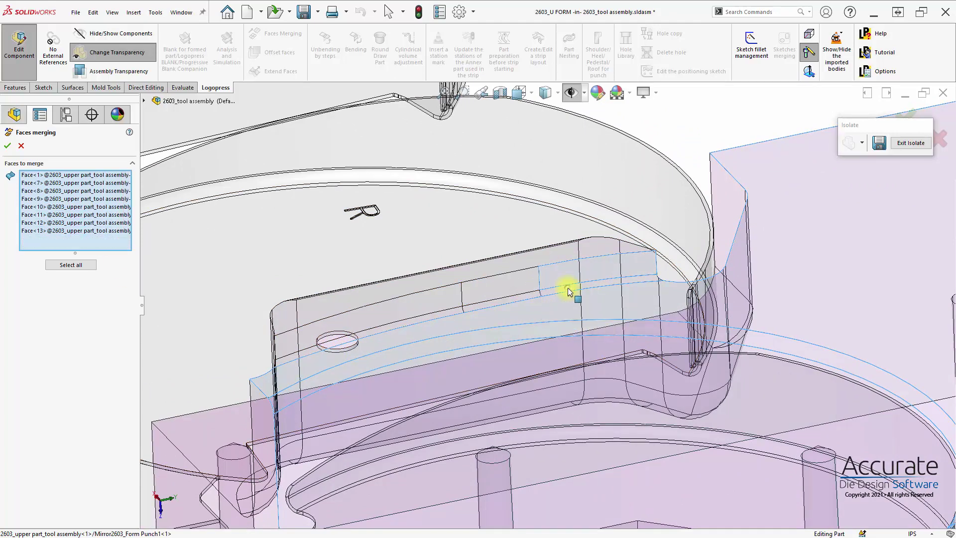
{"action": "left_click", "coordinate": [569, 282]}
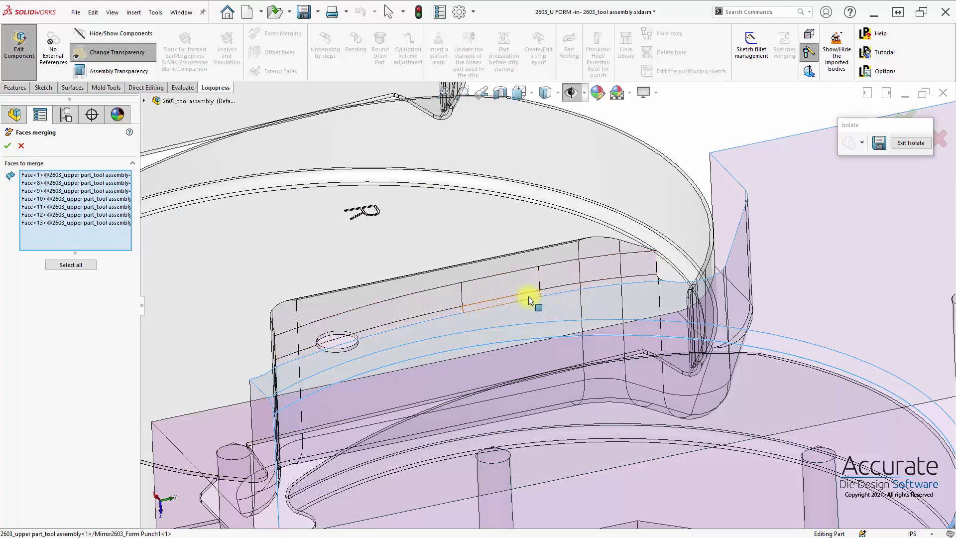
- Merge the remaining selected faces of Mirror2603_Form Punch1 into a second surface in 2603_U FORM
{"action": "scroll", "coordinate": [796, 397], "scroll_direction": "up", "scroll_amount": 5}
{"action": "middle_click_drag", "start_coordinate": [796, 397], "coordinate": [457, 267]}
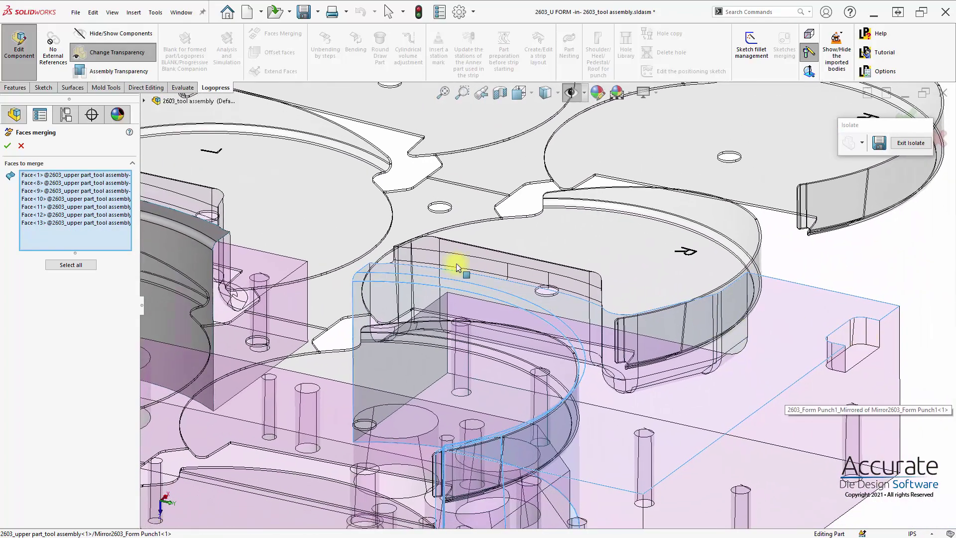
{"action": "left_click", "coordinate": [8, 147]}
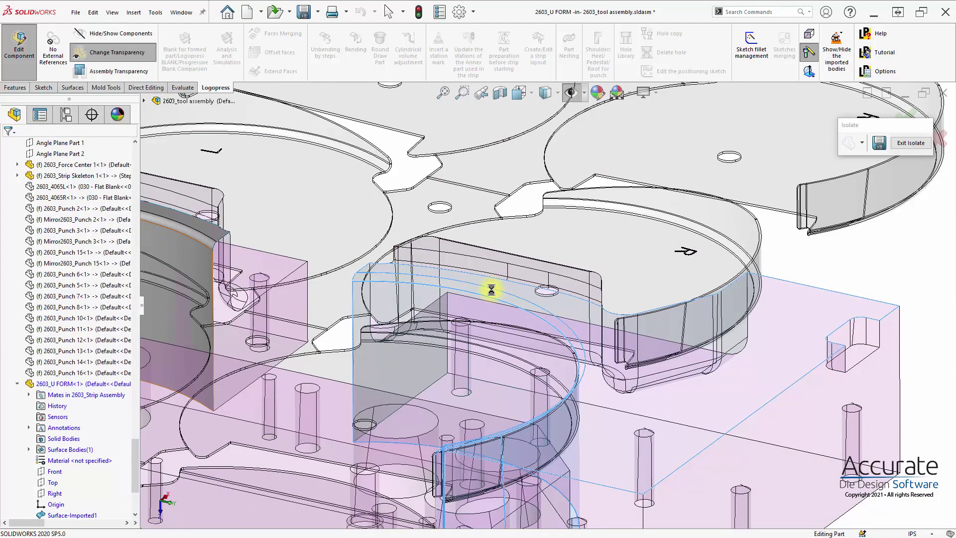
{"action": "scroll", "coordinate": [491, 292], "scroll_direction": "up", "scroll_amount": 5}
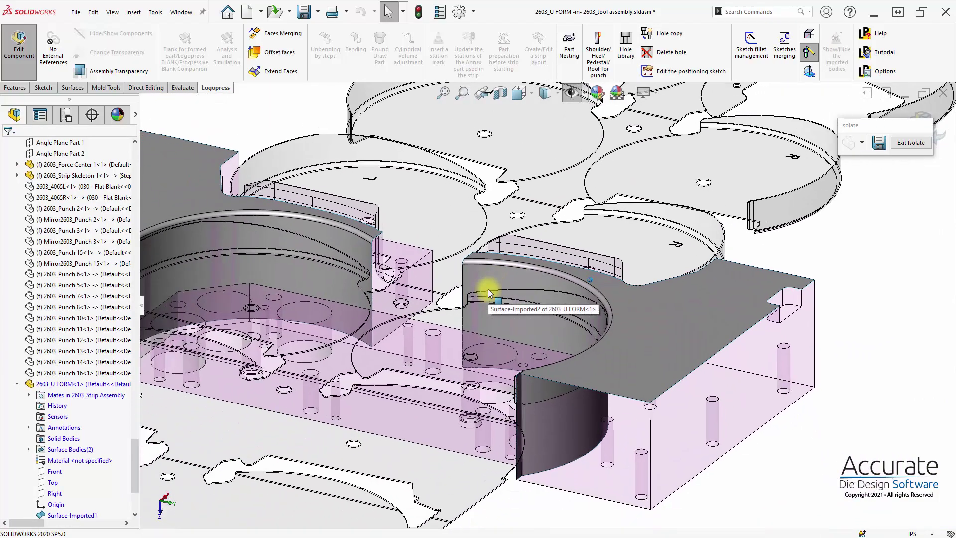
{"action": "scroll", "coordinate": [490, 293], "scroll_direction": "up", "scroll_amount": 2}
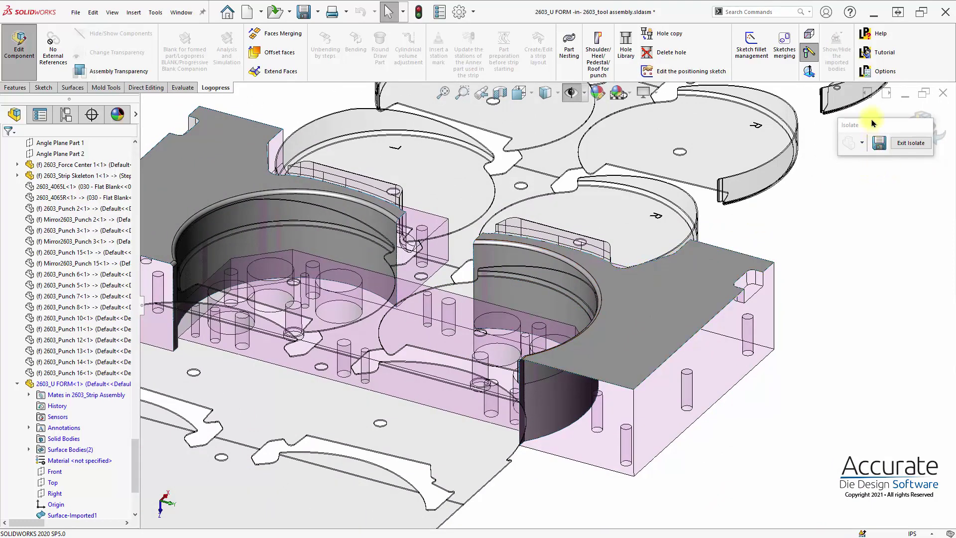
- Finish editing 2603_U FORM and start editing the 2603_U PAD part in the context of the tool assembly
{"action": "left_click_drag", "start_coordinate": [872, 128], "coordinate": [781, 114]}
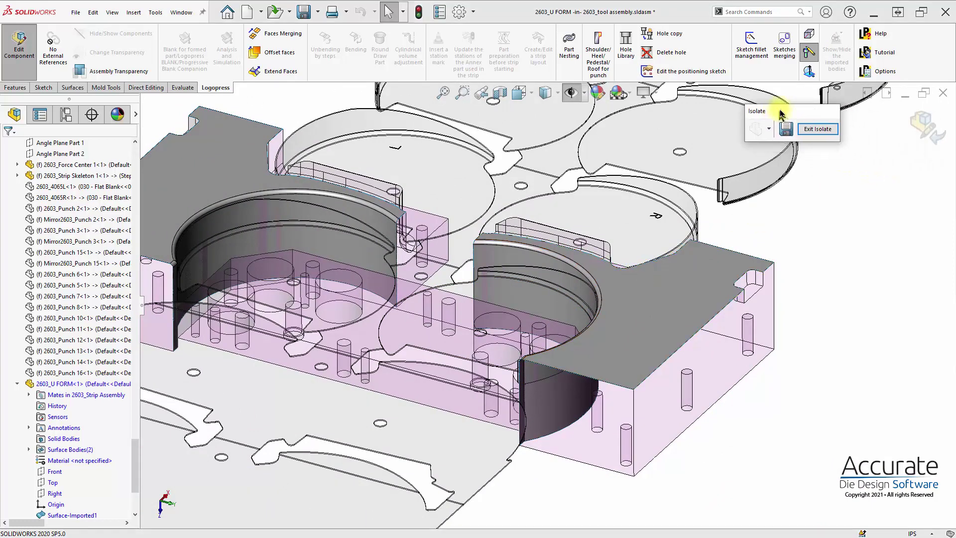
{"action": "left_click", "coordinate": [925, 126]}
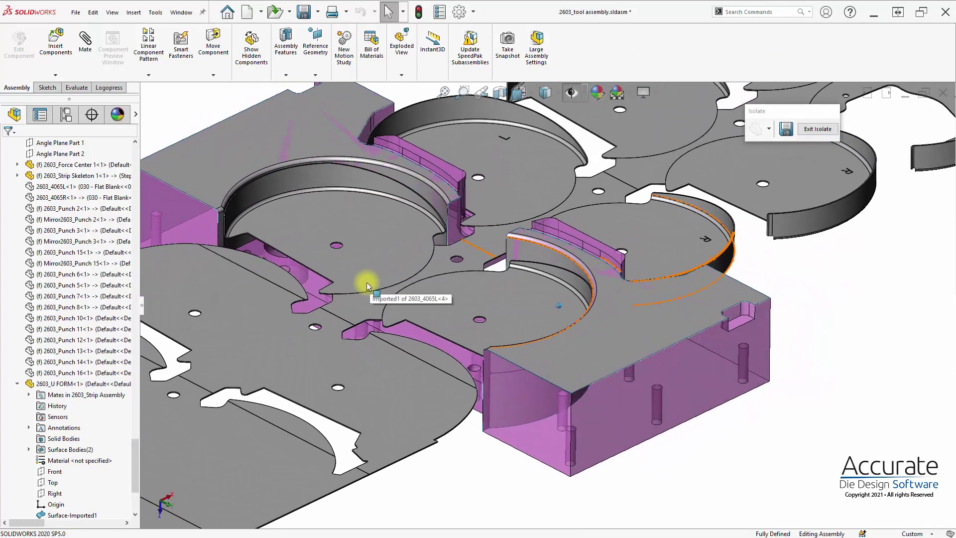
{"action": "left_click", "coordinate": [19, 384]}
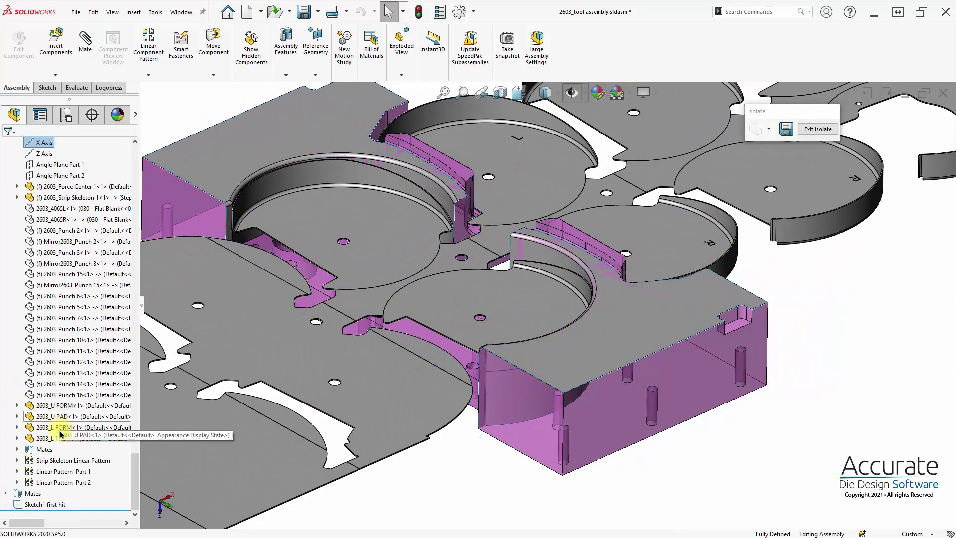
{"action": "left_click", "coordinate": [30, 419]}
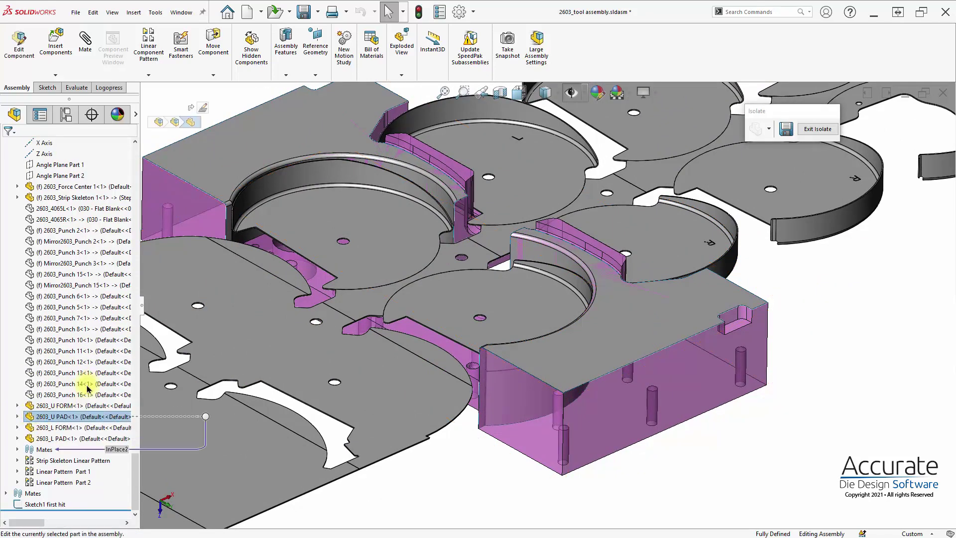
{"action": "scroll", "coordinate": [500, 429], "scroll_direction": "down", "scroll_amount": 5}
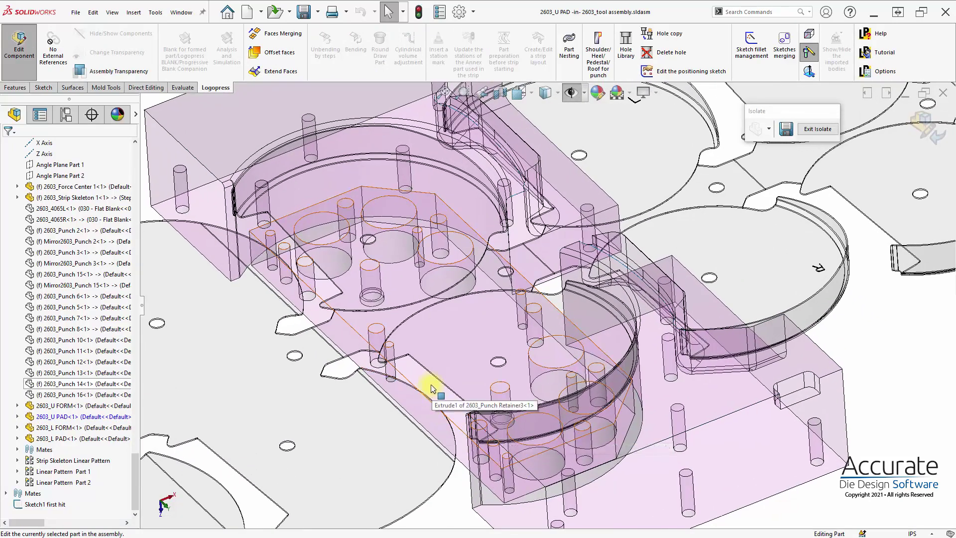
- Merge the large flat face of 2603_Punch Retainer3 into a surface in 2603_U PAD with Faces Merging
{"action": "left_click", "coordinate": [259, 37]}
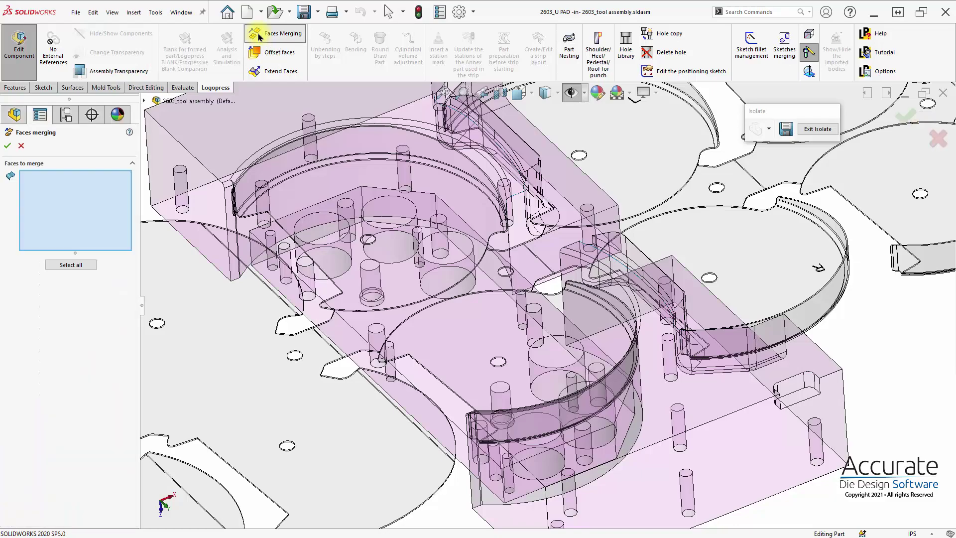
{"action": "left_click", "coordinate": [429, 384]}
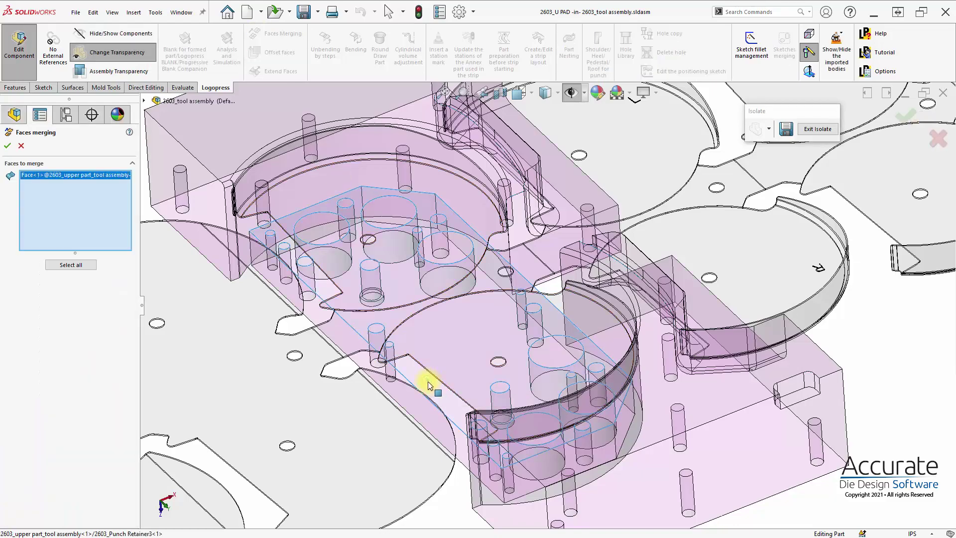
{"action": "middle_click_drag", "start_coordinate": [428, 385], "coordinate": [519, 406]}
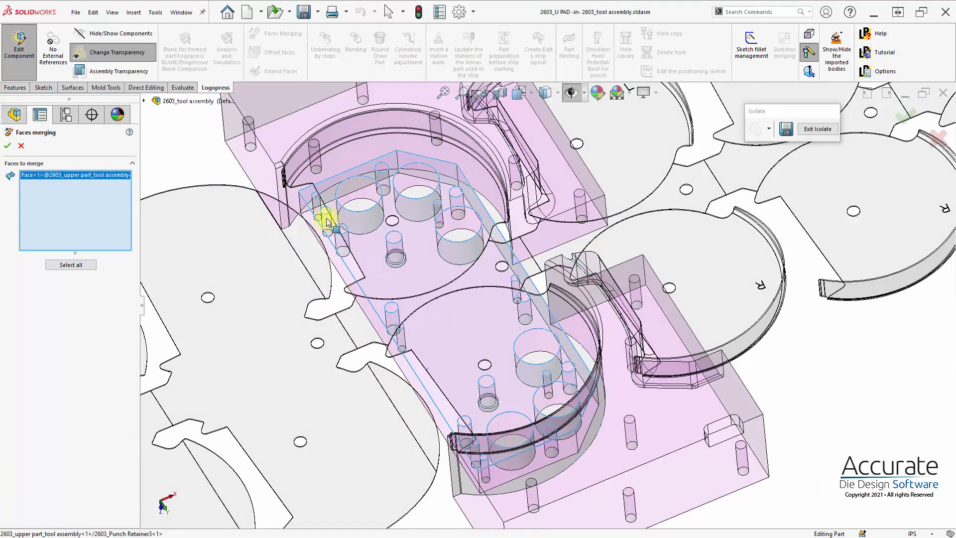
{"action": "key", "text": "Up"}
{"action": "key", "text": "Up"}
{"action": "key", "text": "Up"}
{"action": "key", "text": "Up"}
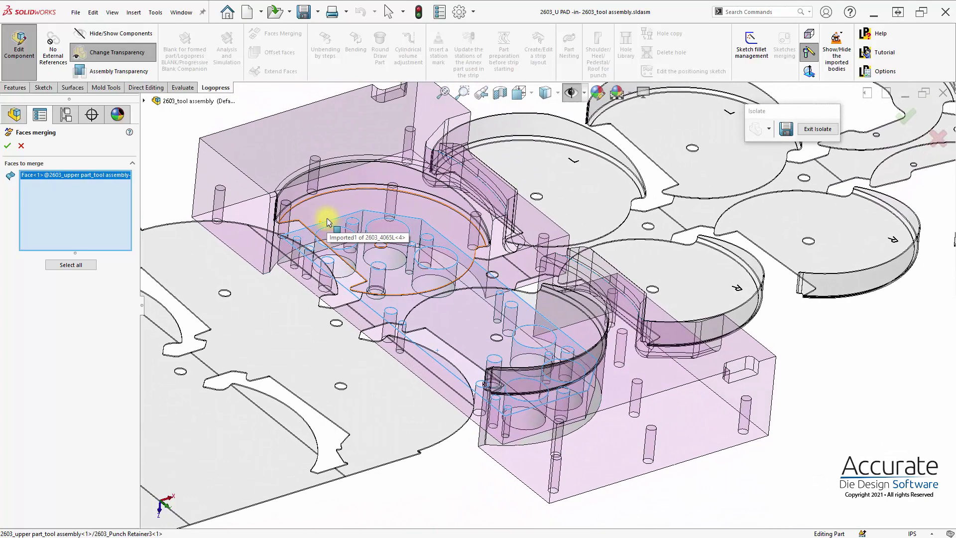
{"action": "left_click", "coordinate": [7, 145]}
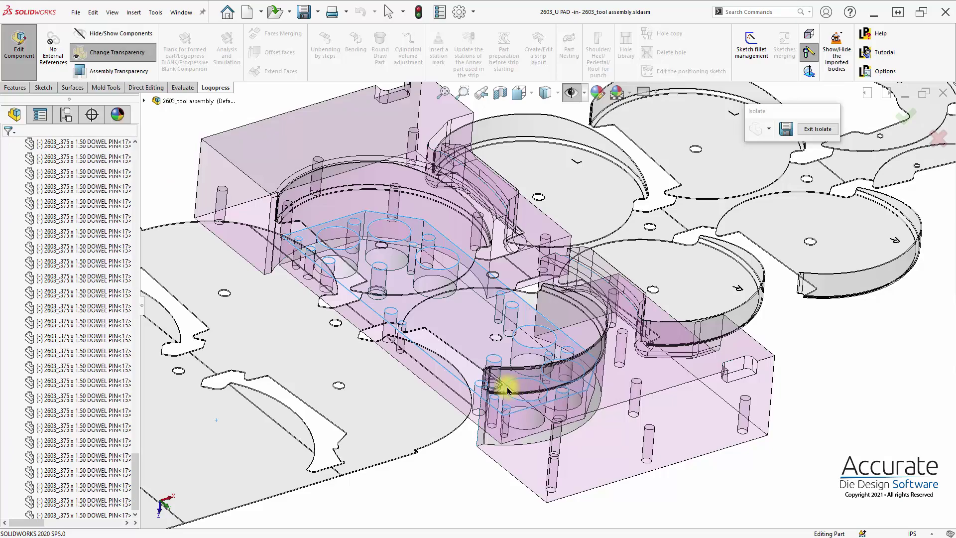
{"action": "left_click", "coordinate": [508, 391]}
{"action": "scroll", "coordinate": [427, 348], "scroll_direction": "down", "scroll_amount": 3}
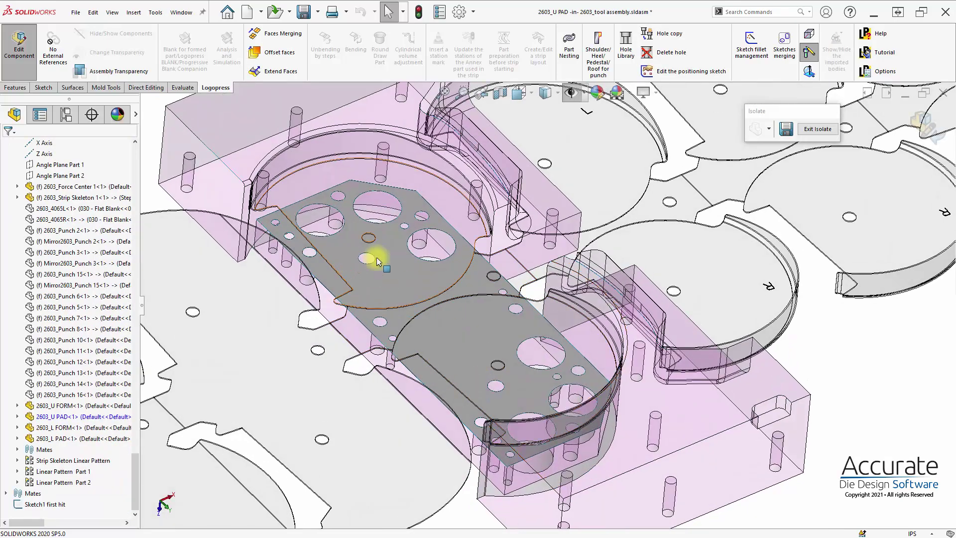
{"action": "scroll", "coordinate": [494, 435], "scroll_direction": "up", "scroll_amount": 3}
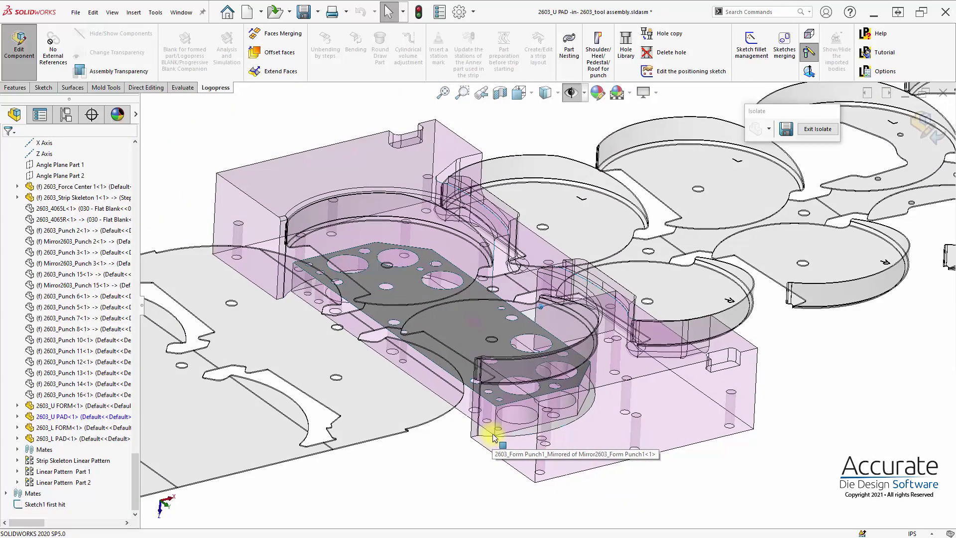
- Finish editing 2603_U PAD and exit the isolated view to show the whole tool assembly
{"action": "left_click", "coordinate": [926, 122]}
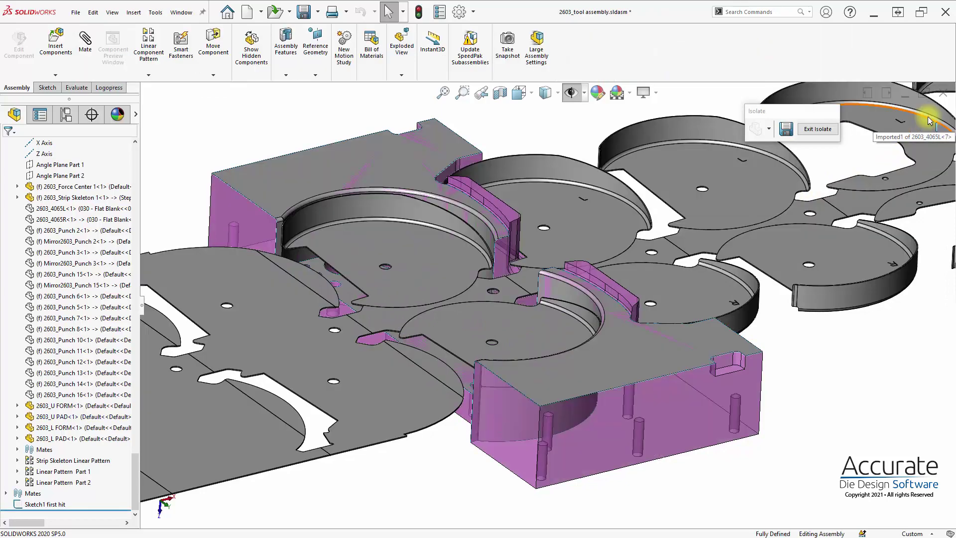
{"action": "left_click", "coordinate": [818, 130]}
{"action": "key", "text": "f"}
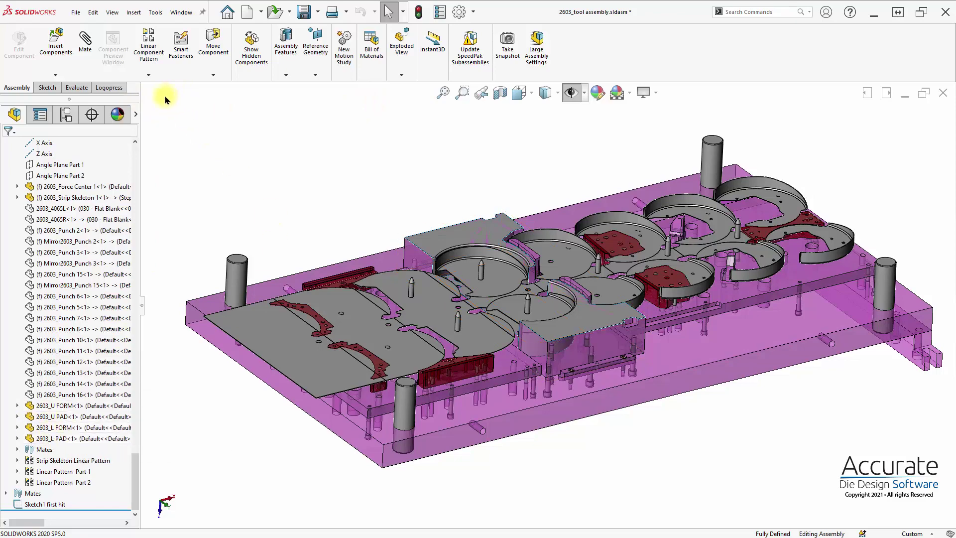
- Display only the lower part of the tool and hide the 2603_U FORM and 2603_U PAD parts
{"action": "left_click", "coordinate": [116, 89]}
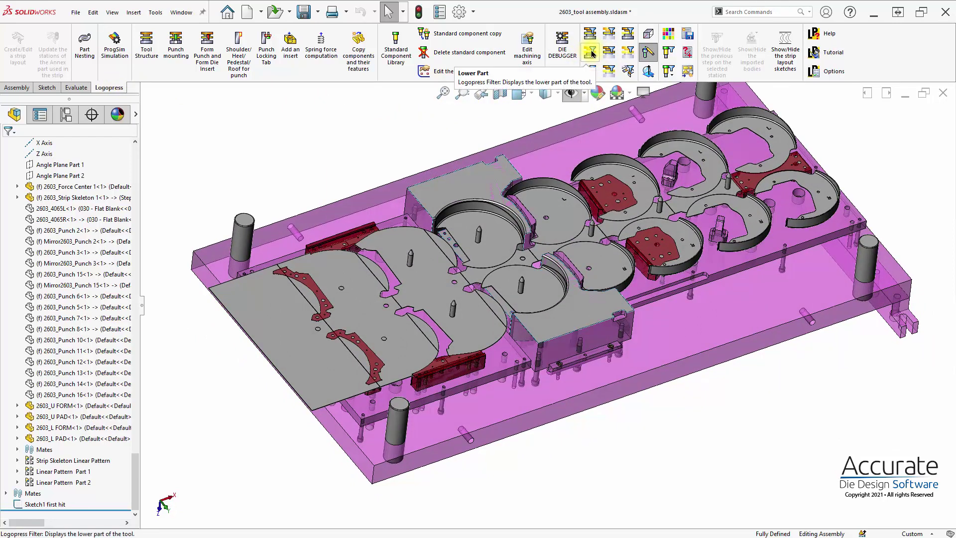
{"action": "left_click", "coordinate": [590, 52]}
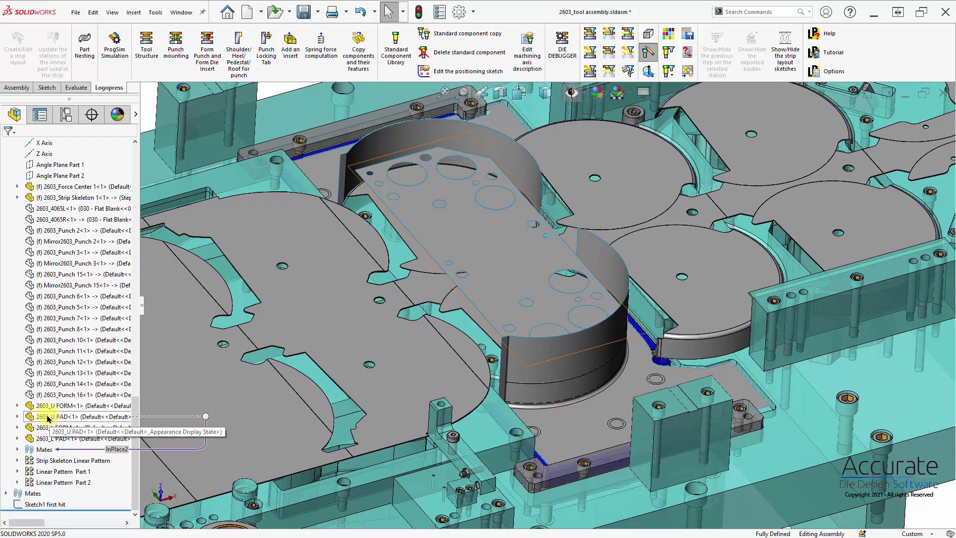
{"action": "left_click", "coordinate": [29, 405]}
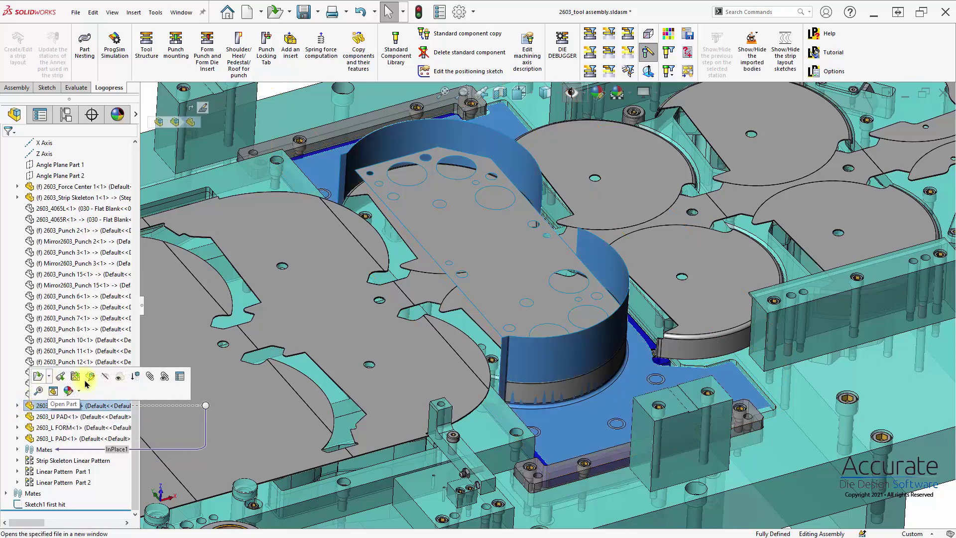
{"action": "left_click", "coordinate": [106, 377]}
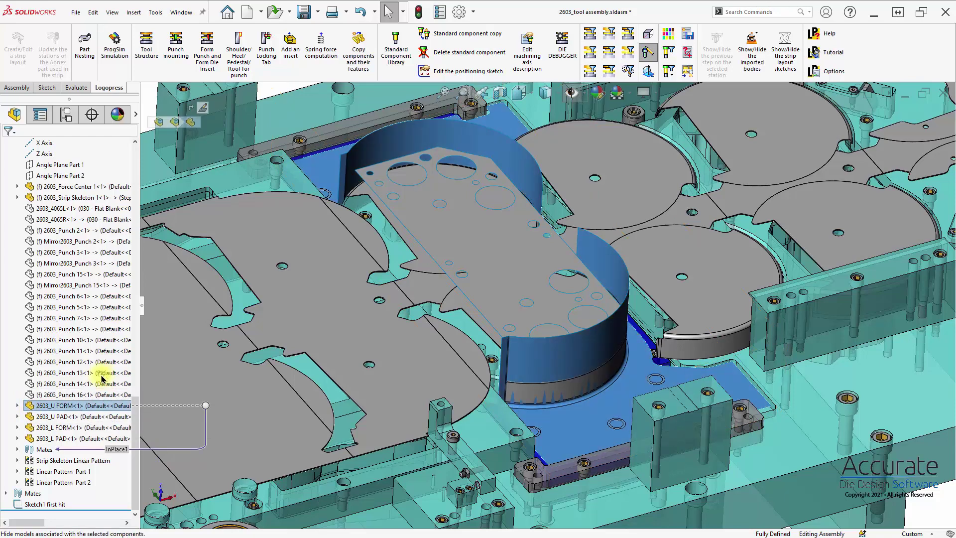
{"action": "left_click", "coordinate": [30, 418]}
{"action": "left_click", "coordinate": [106, 388]}
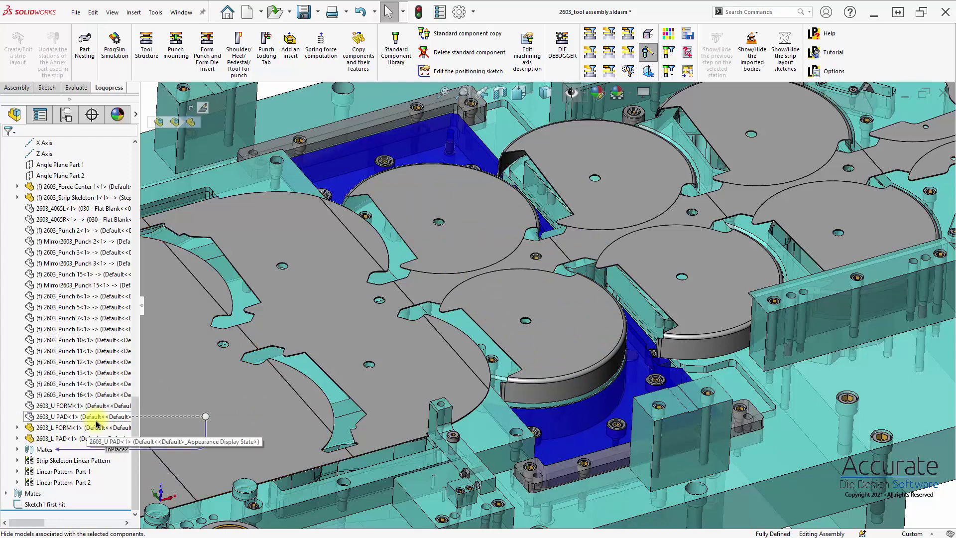
- Start editing the 2603_L FORM part in the context of the tool assembly
{"action": "scroll", "coordinate": [74, 438], "scroll_direction": "up", "scroll_amount": 2}
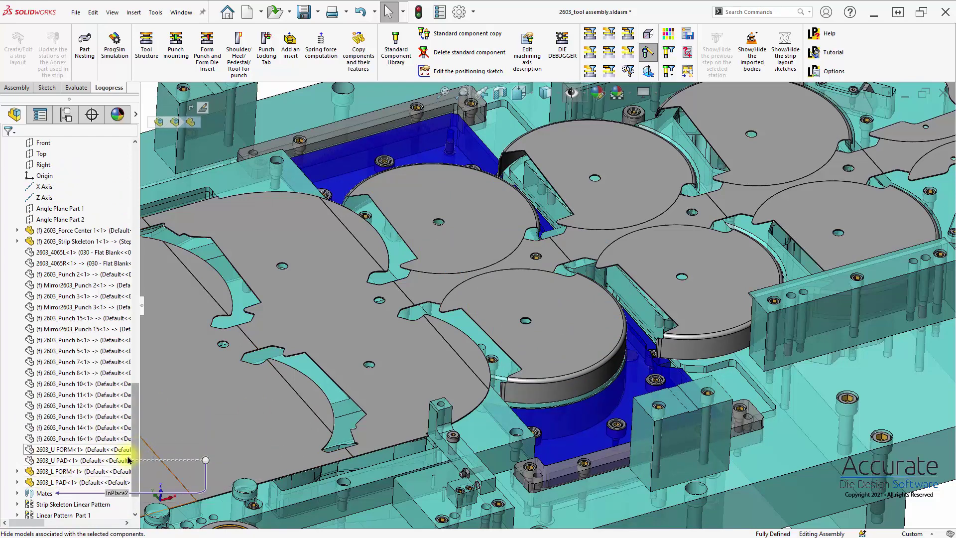
{"action": "left_click", "coordinate": [33, 473]}
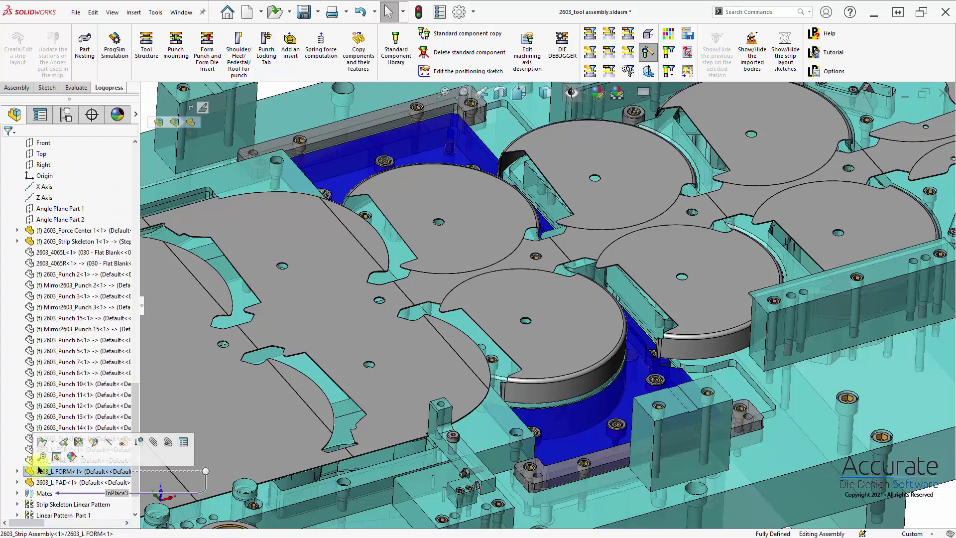
{"action": "left_click", "coordinate": [94, 442]}
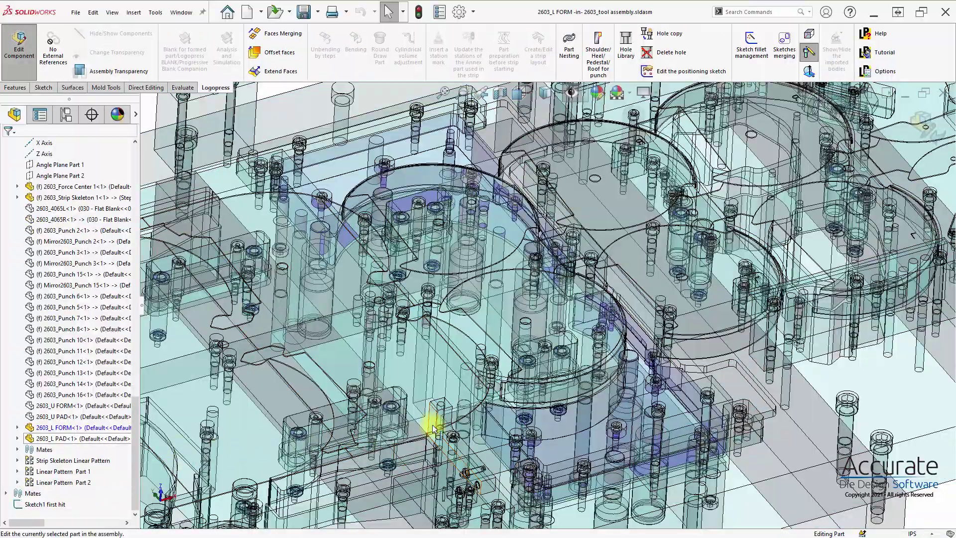
- Merge the tangent faces around the top face of 2603_Form Die Block1 - sta 3 into a surface in 2603_L FORM with Faces Merging
{"action": "scroll", "coordinate": [578, 396], "scroll_direction": "up", "scroll_amount": 6}
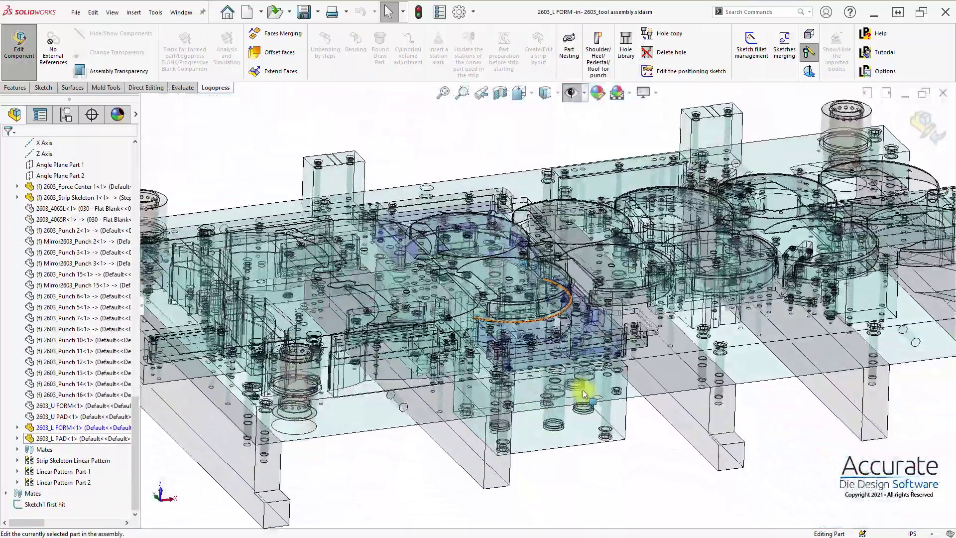
{"action": "scroll", "coordinate": [581, 393], "scroll_direction": "down", "scroll_amount": 5}
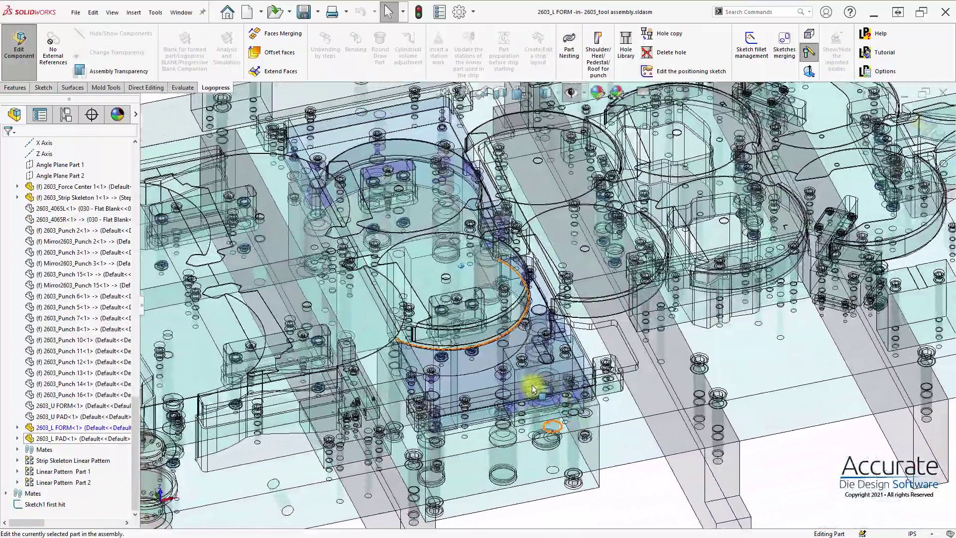
{"action": "scroll", "coordinate": [513, 357], "scroll_direction": "down", "scroll_amount": 5}
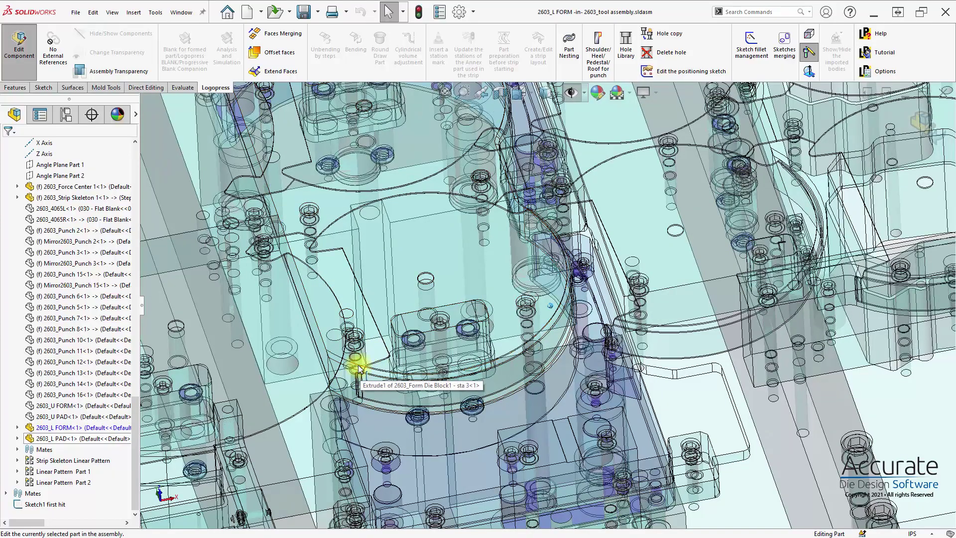
{"action": "scroll", "coordinate": [360, 362], "scroll_direction": "up", "scroll_amount": 3}
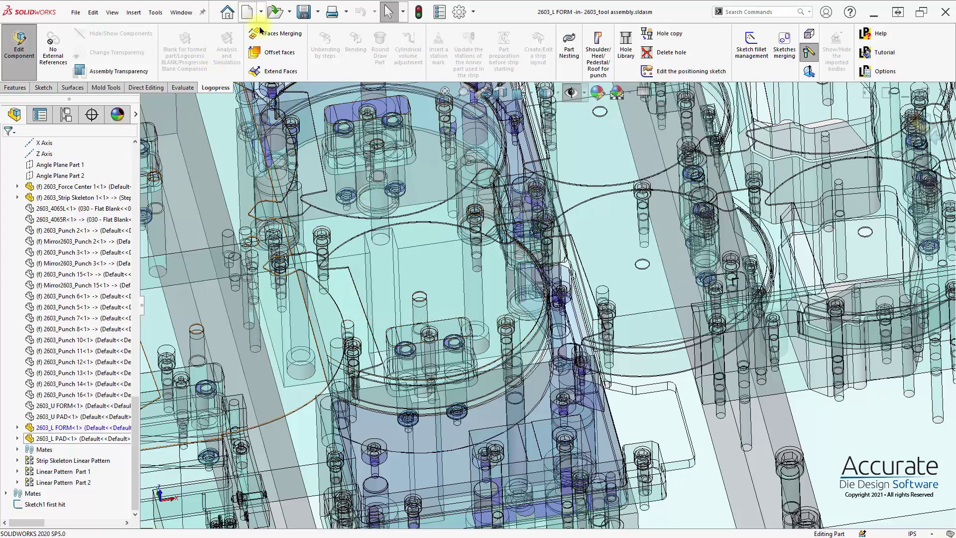
{"action": "left_click", "coordinate": [260, 31]}
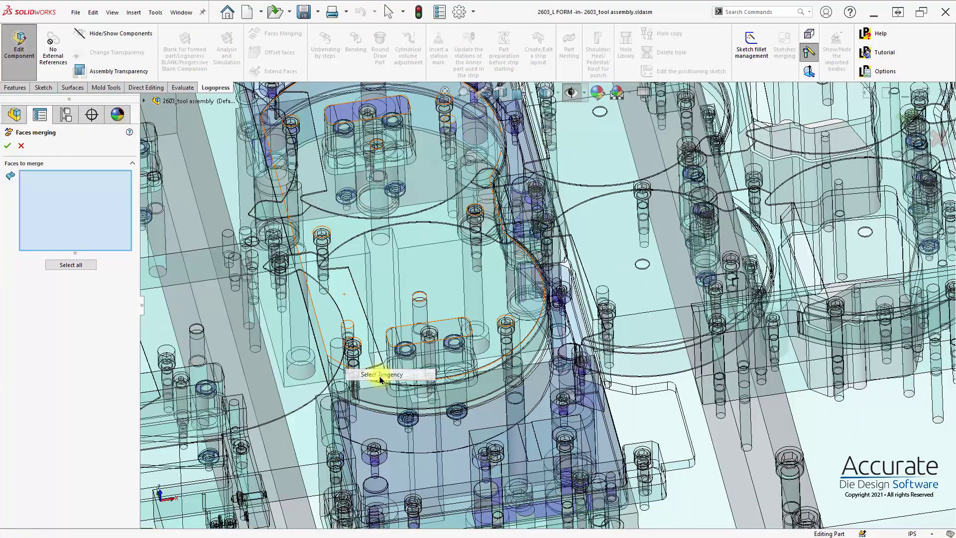
{"action": "left_click", "coordinate": [380, 376]}
{"action": "middle_click_drag", "start_coordinate": [349, 434], "coordinate": [637, 384]}
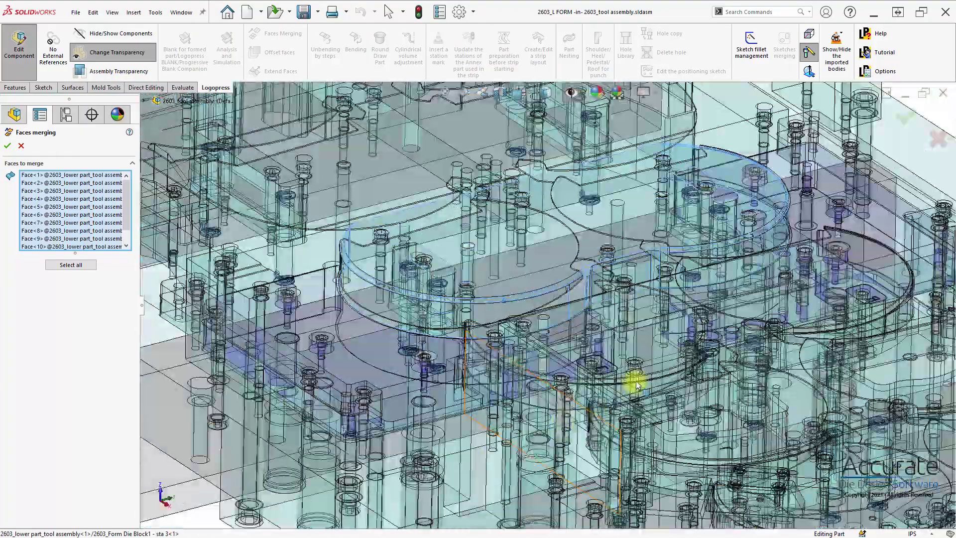
{"action": "scroll", "coordinate": [589, 280], "scroll_direction": "down", "scroll_amount": 10}
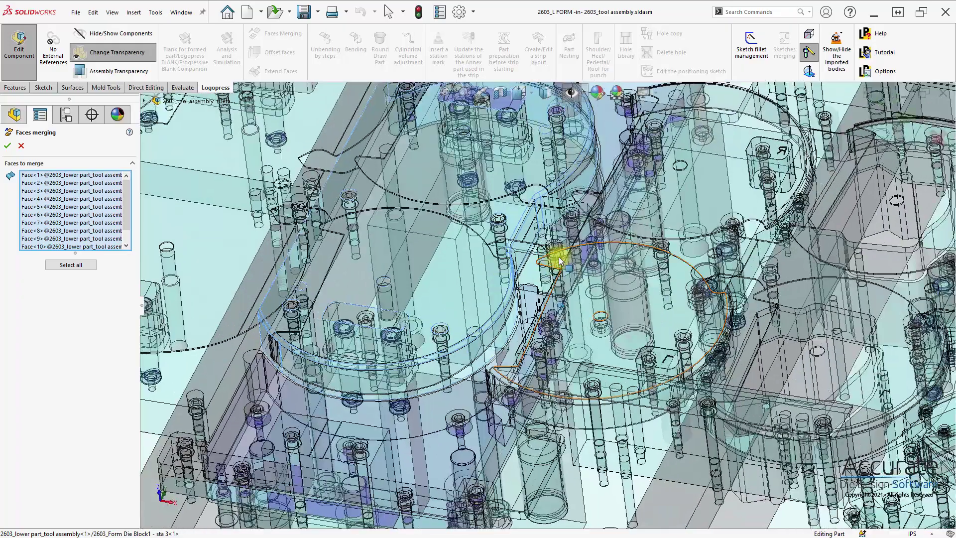
{"action": "middle_click_drag", "start_coordinate": [561, 262], "coordinate": [499, 247]}
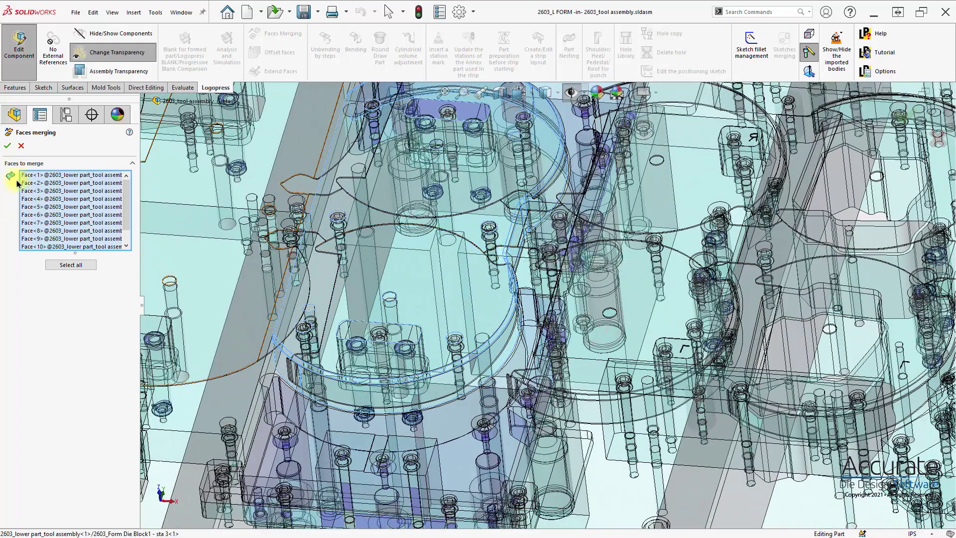
{"action": "left_click", "coordinate": [8, 147]}
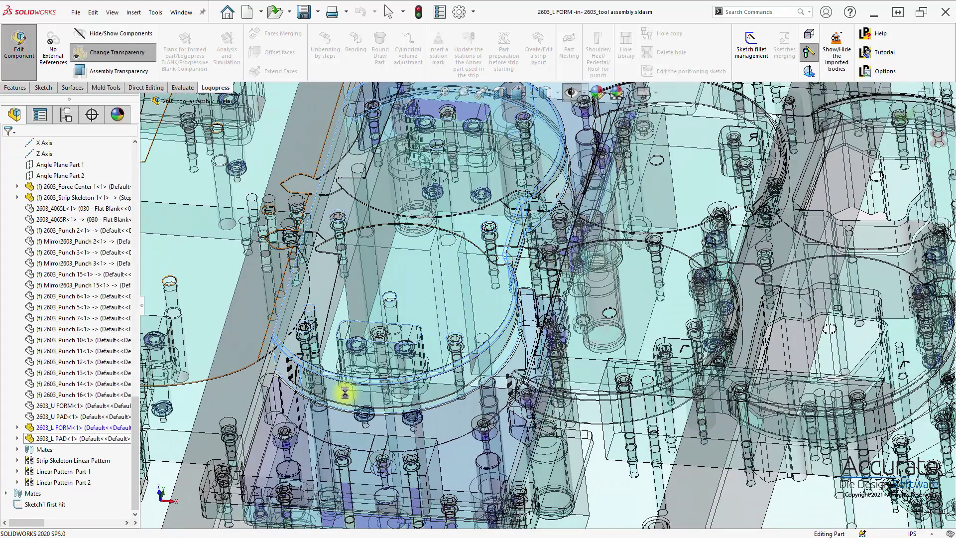
{"action": "scroll", "coordinate": [349, 393], "scroll_direction": "down", "scroll_amount": 4}
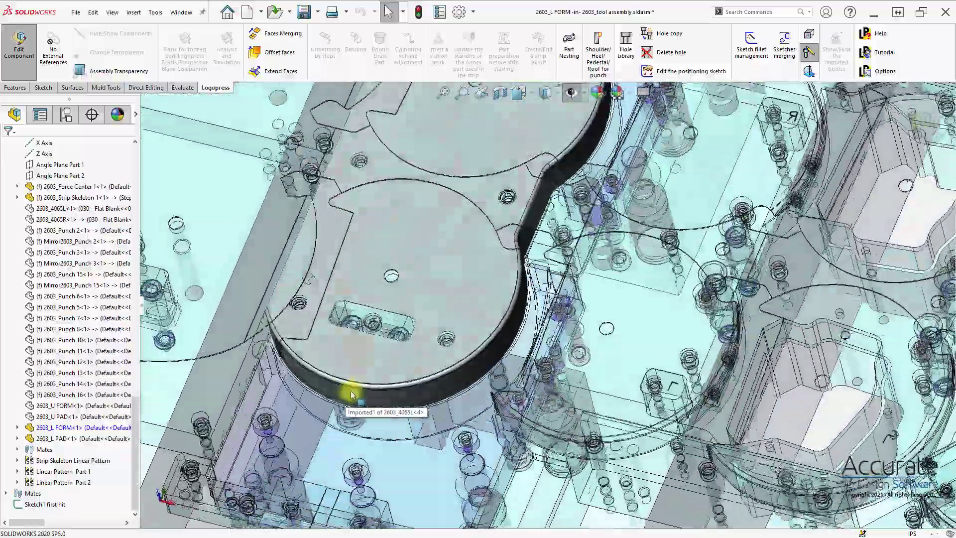
{"action": "middle_click_drag", "start_coordinate": [352, 395], "coordinate": [423, 380]}
{"action": "scroll", "coordinate": [423, 383], "scroll_direction": "up", "scroll_amount": 6}
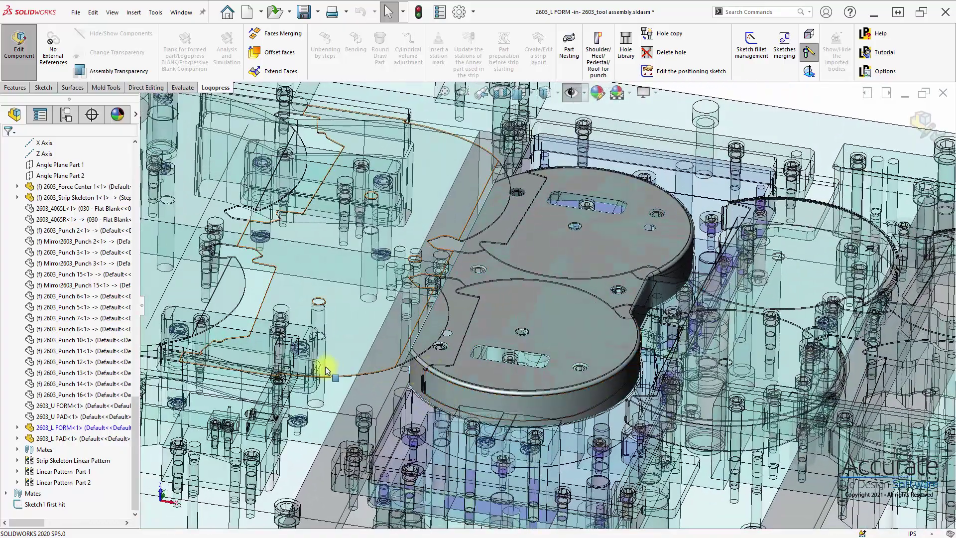
- Finish editing 2603_L FORM and start editing the 2603_L PAD part in the context of the tool assembly
{"action": "left_click", "coordinate": [920, 121]}
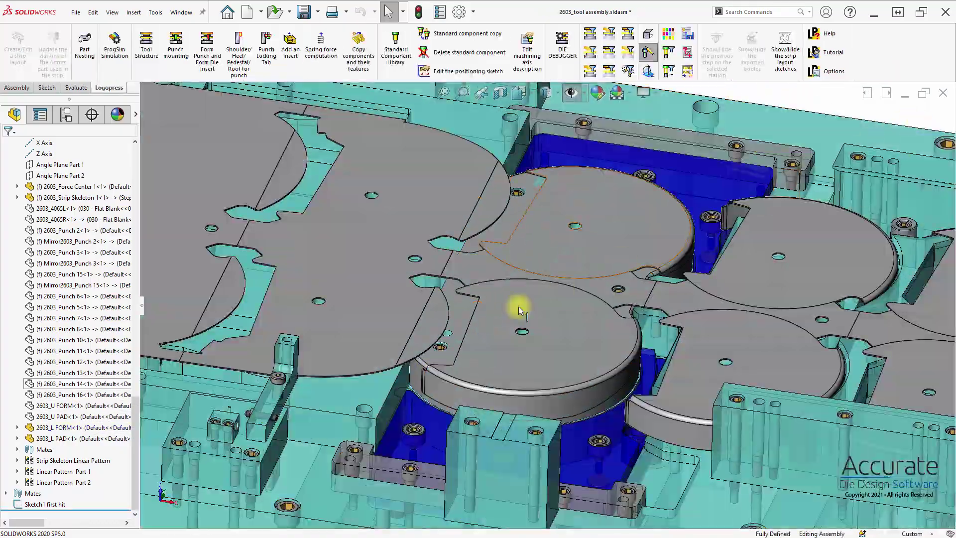
{"action": "left_click", "coordinate": [34, 440]}
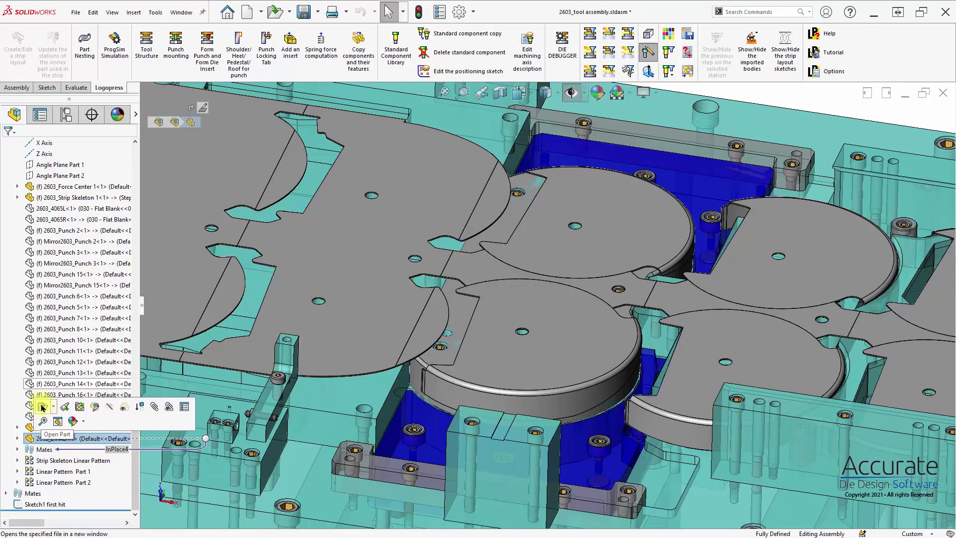
{"action": "left_click", "coordinate": [96, 408]}
- Merge the flat top face of 2603_Front draw pad1 into a surface in 2603_L PAD with Faces Merging
{"action": "left_click", "coordinate": [283, 34]}
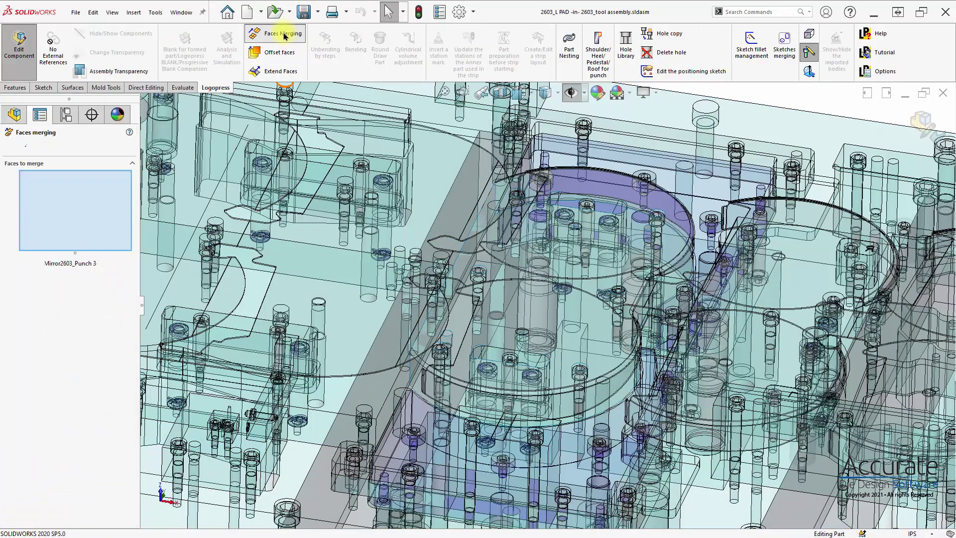
{"action": "scroll", "coordinate": [560, 324], "scroll_direction": "down", "scroll_amount": 10}
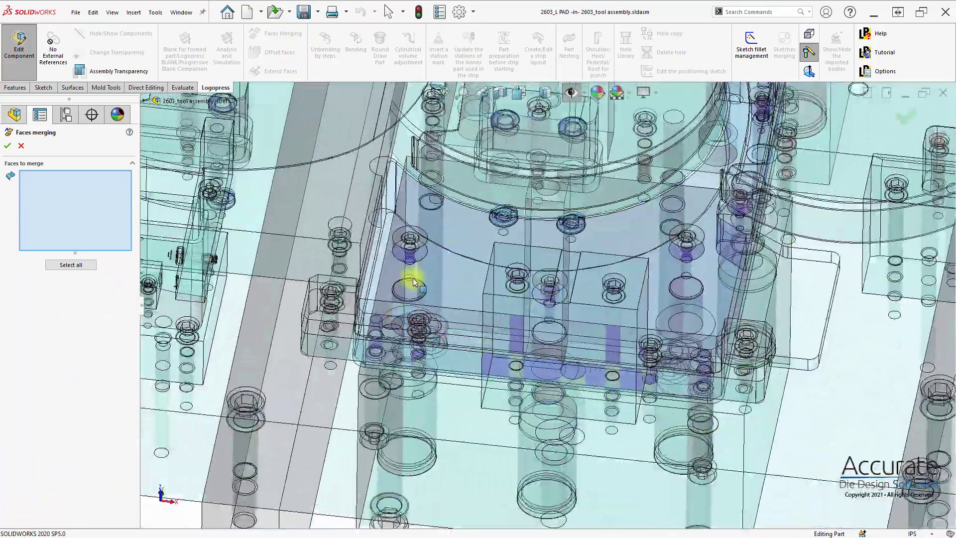
{"action": "scroll", "coordinate": [413, 283], "scroll_direction": "down", "scroll_amount": 6}
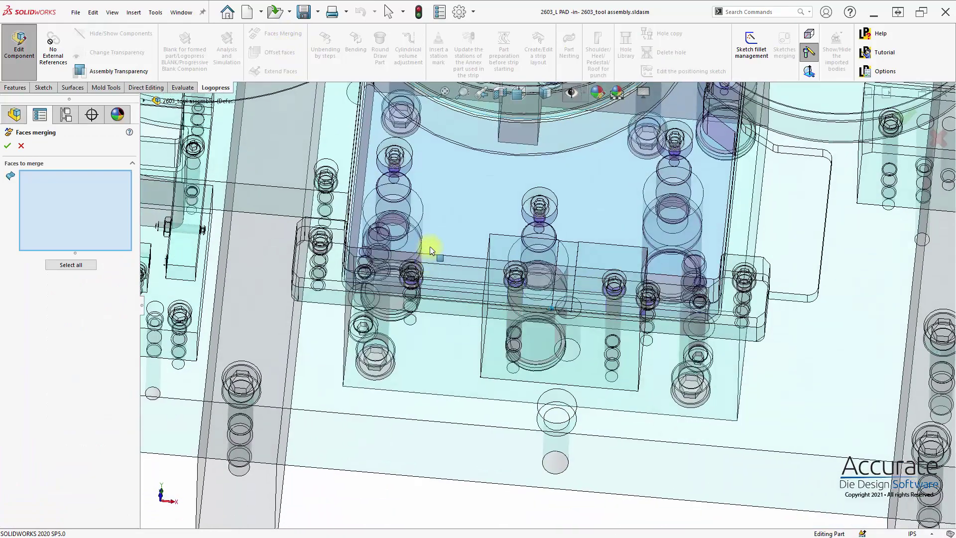
{"action": "left_click", "coordinate": [447, 212]}
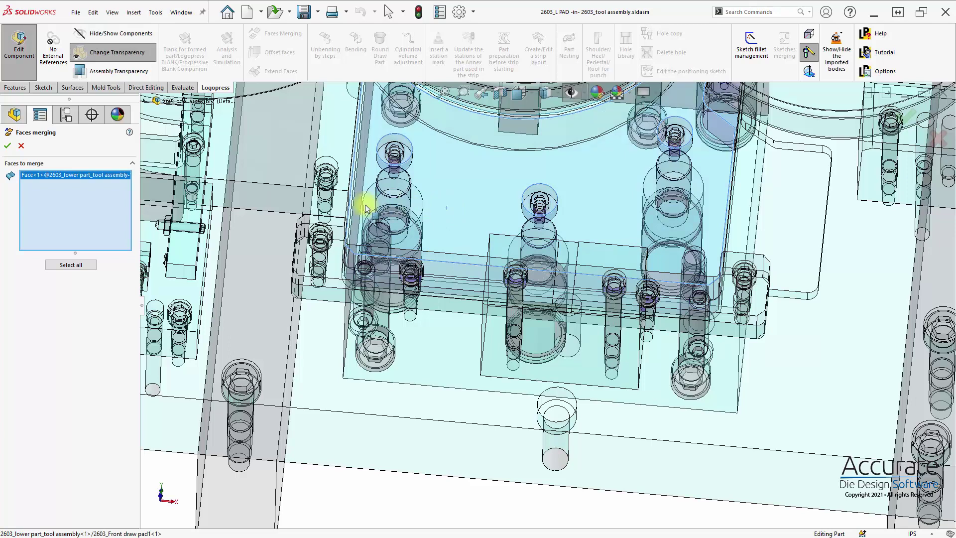
{"action": "left_click", "coordinate": [8, 146]}
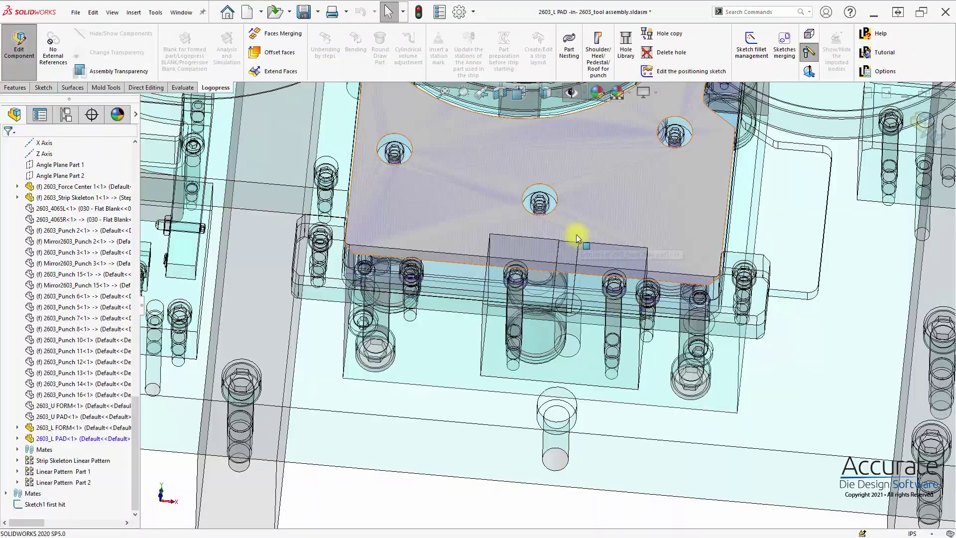
- Merge the flat top face of Mirror2603_Front draw pad1 into a surface in 2603_L PAD with Faces Merging
{"action": "key", "text": "Up"}
{"action": "scroll", "coordinate": [519, 271], "scroll_direction": "down", "scroll_amount": 5}
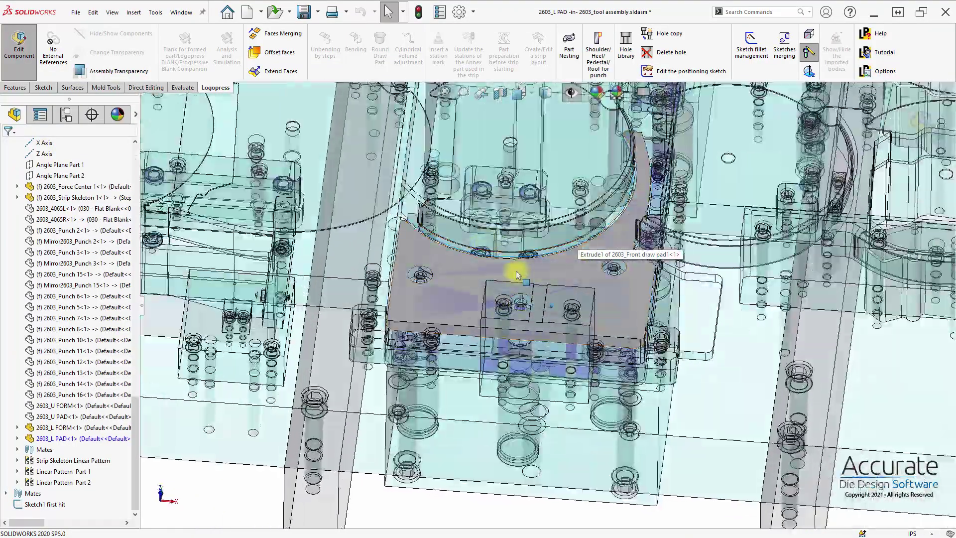
{"action": "scroll", "coordinate": [515, 269], "scroll_direction": "up", "scroll_amount": 2}
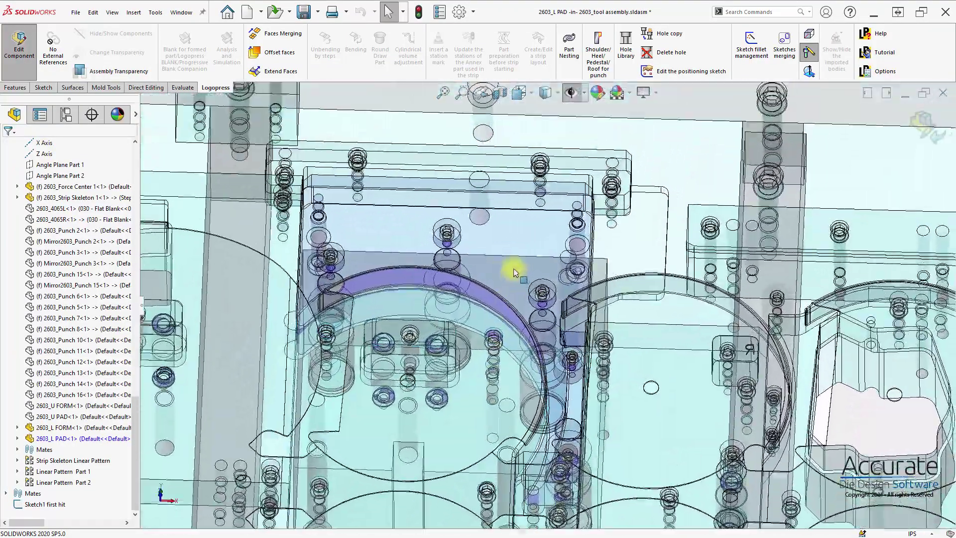
{"action": "scroll", "coordinate": [356, 188], "scroll_direction": "down", "scroll_amount": 3}
{"action": "left_click", "coordinate": [266, 36]}
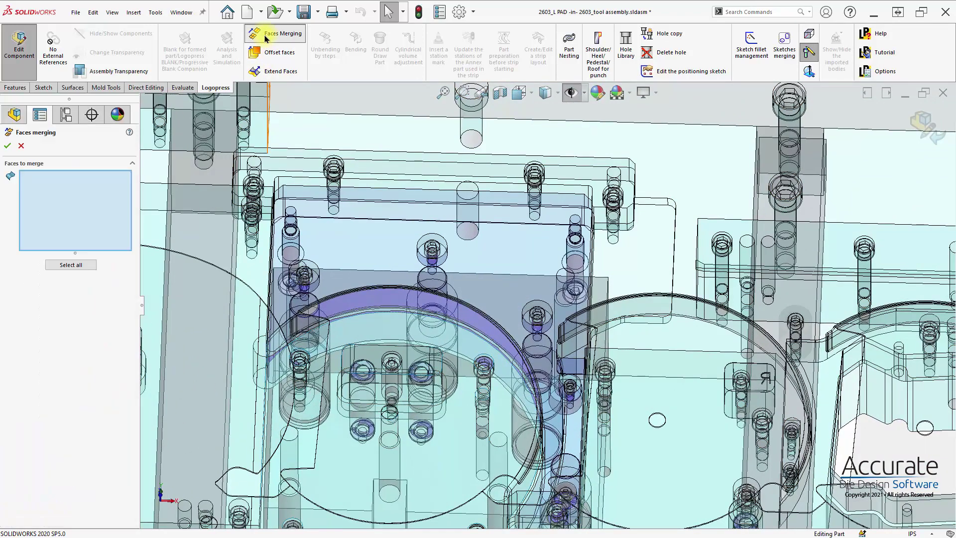
{"action": "left_click", "coordinate": [473, 255]}
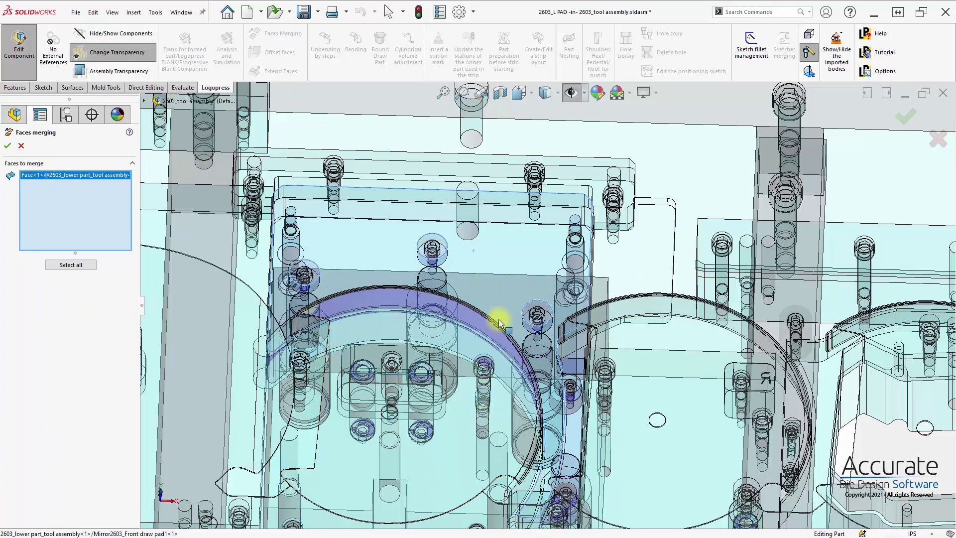
{"action": "left_click", "coordinate": [8, 146]}
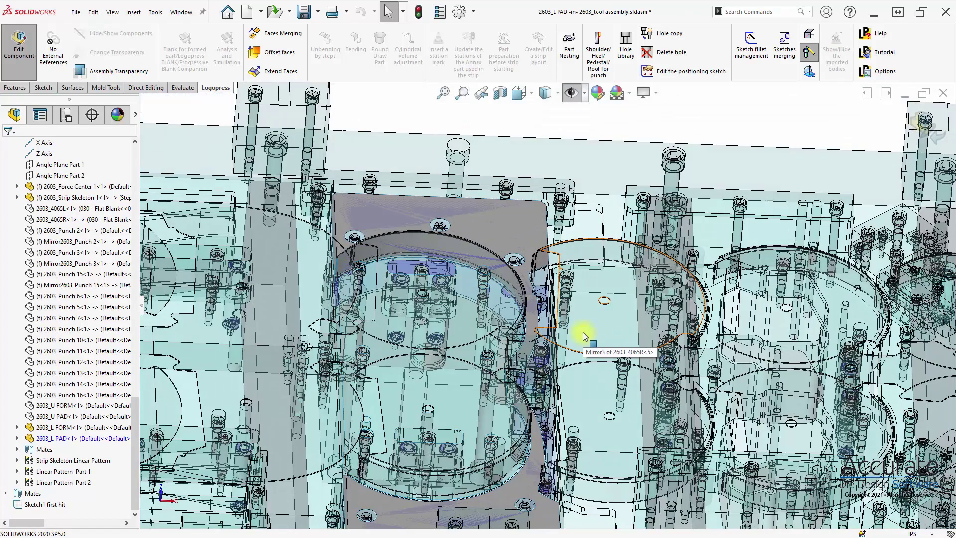
- Finish editing 2603_L PAD and hide the 2603_L FORM and 2603_L PAD components in the tool assembly
{"action": "left_click", "coordinate": [921, 127]}
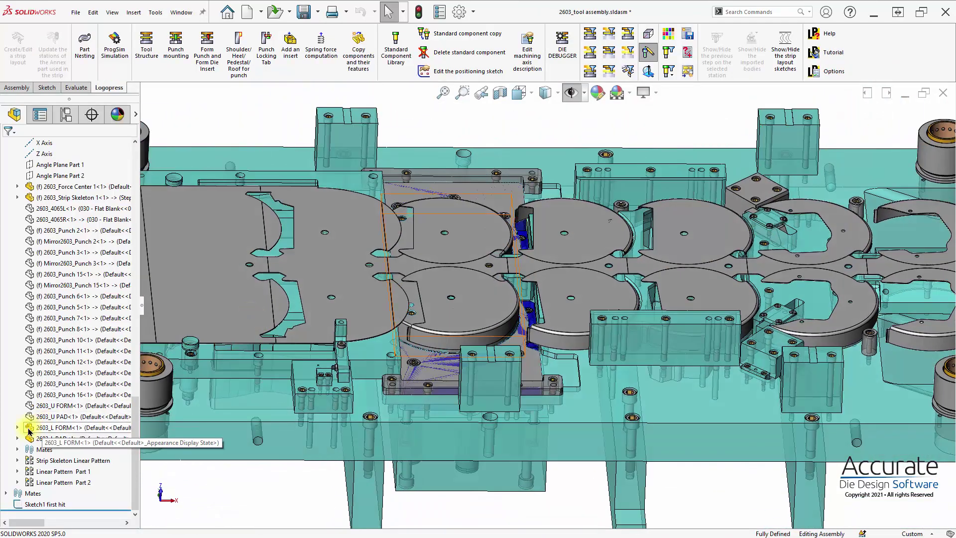
{"action": "left_click", "coordinate": [29, 431]}
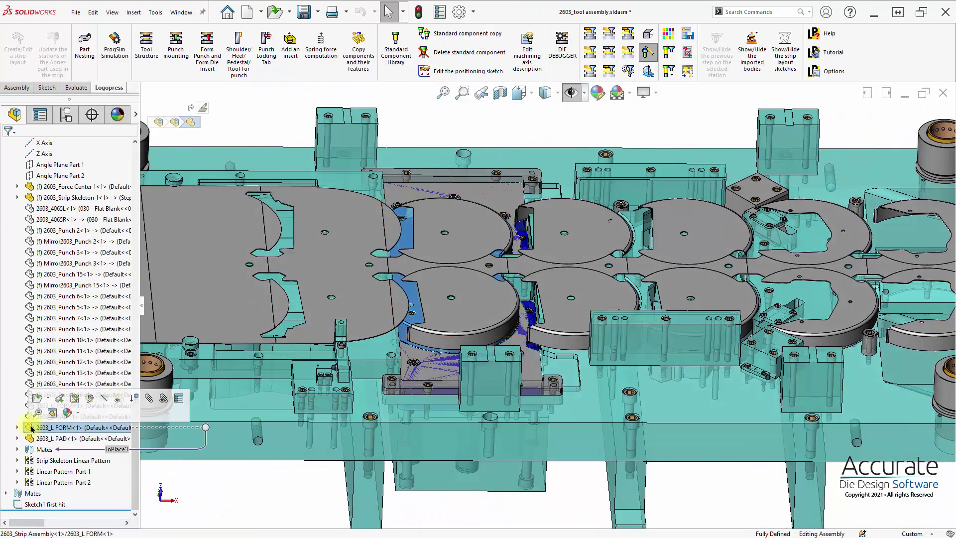
{"action": "left_click", "coordinate": [102, 401]}
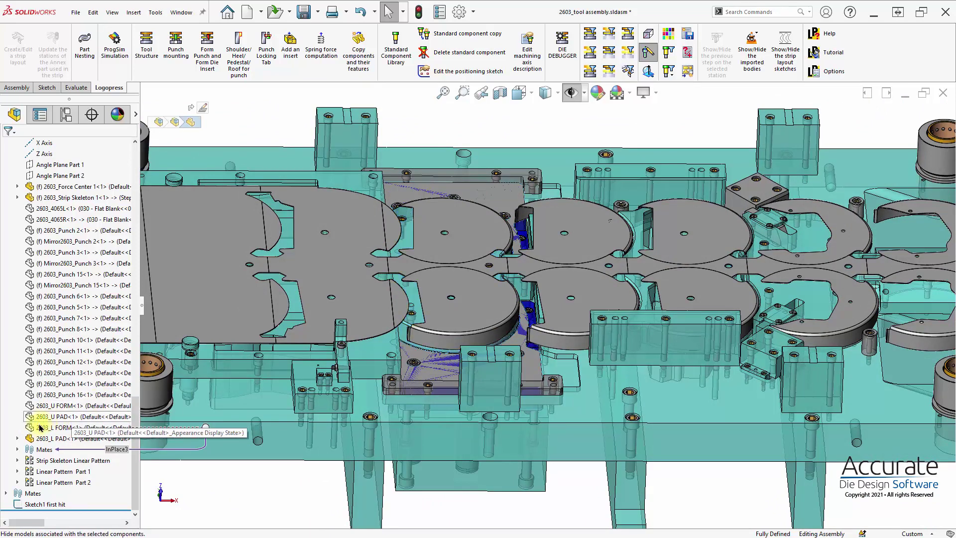
{"action": "left_click", "coordinate": [89, 439]}
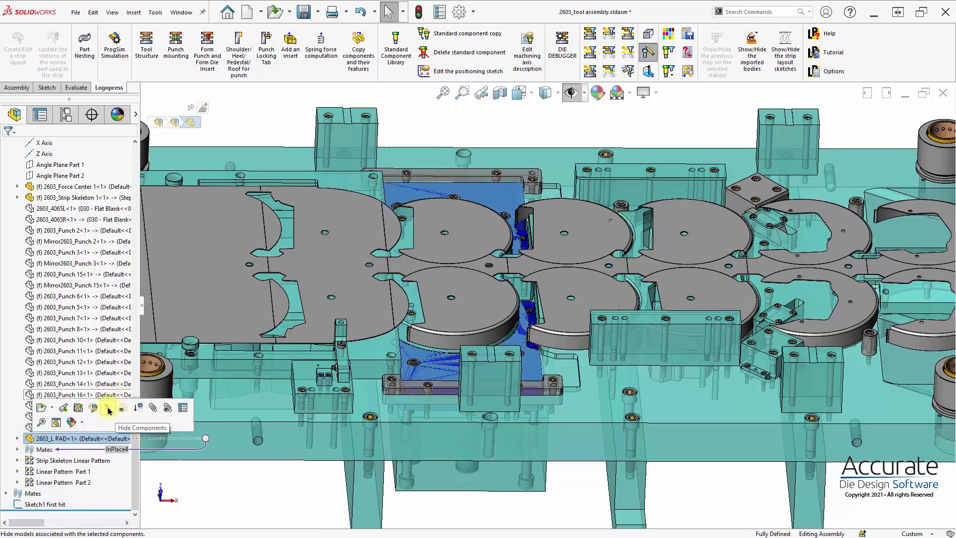
{"action": "left_click", "coordinate": [123, 409]}
{"action": "middle_click_drag", "start_coordinate": [258, 506], "coordinate": [259, 461]}
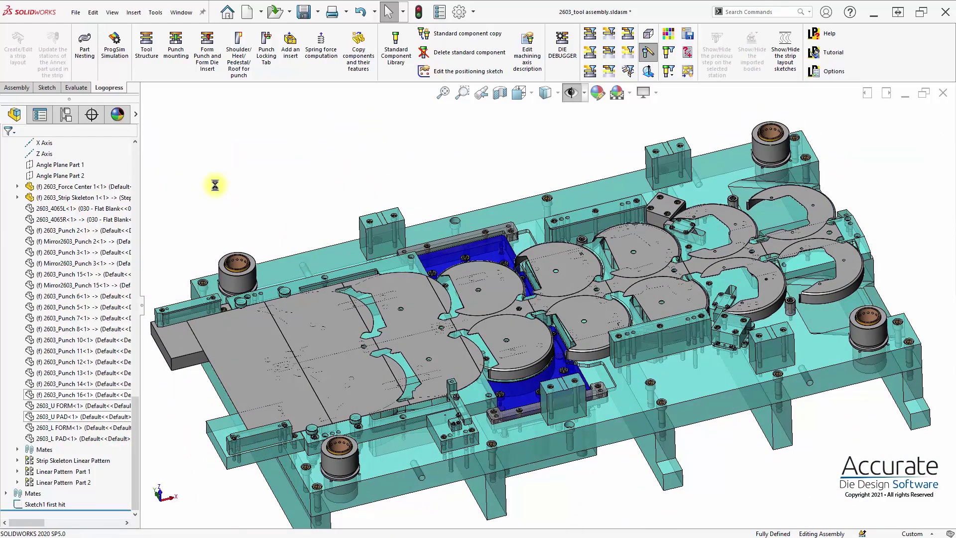
- Switch to 2603_Strip Assembly, start ProgSim Simulation and open the Upper Form element with its face selection active
{"action": "scroll", "coordinate": [558, 356], "scroll_direction": "down", "scroll_amount": 4}
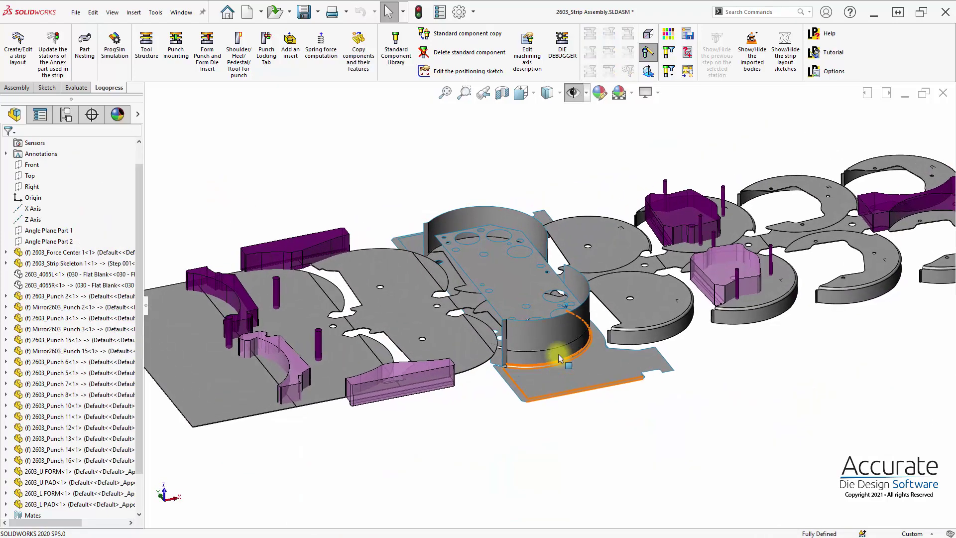
{"action": "middle_click_drag", "start_coordinate": [557, 357], "coordinate": [491, 335]}
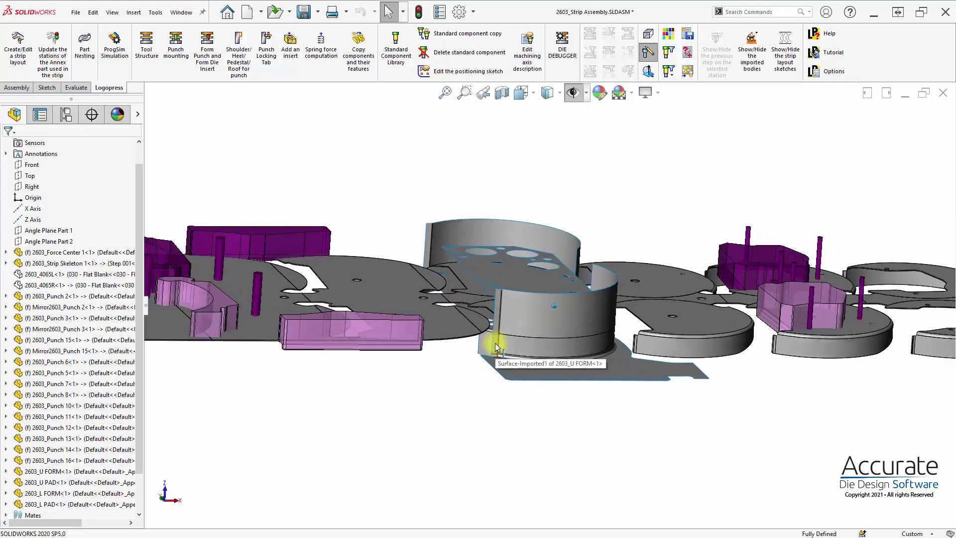
{"action": "key", "text": "ctrl+7"}
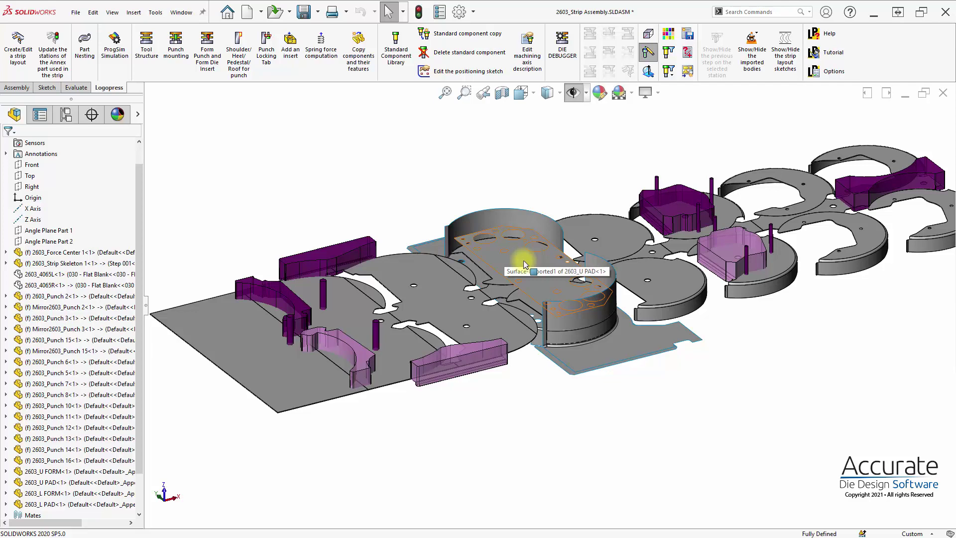
{"action": "middle_click_drag", "start_coordinate": [517, 261], "coordinate": [515, 263]}
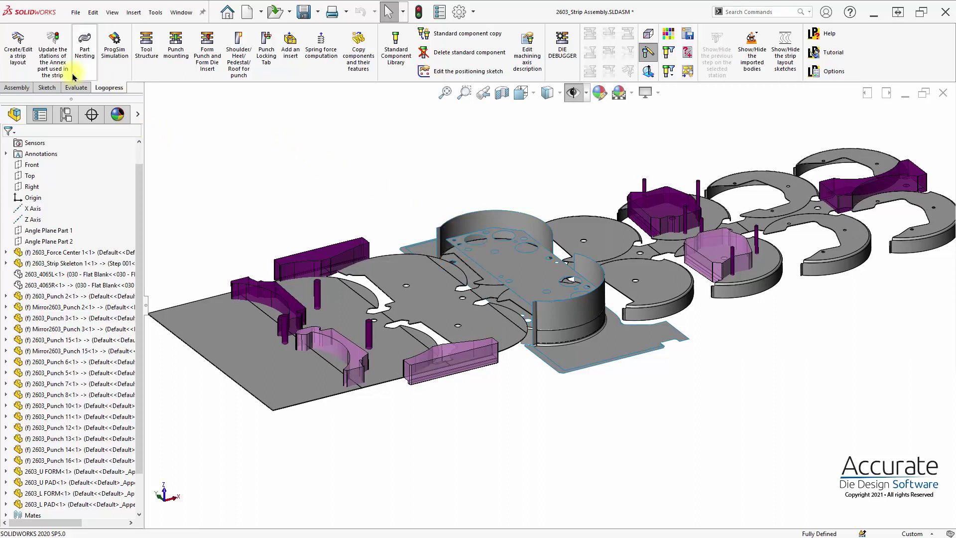
{"action": "left_click", "coordinate": [125, 54]}
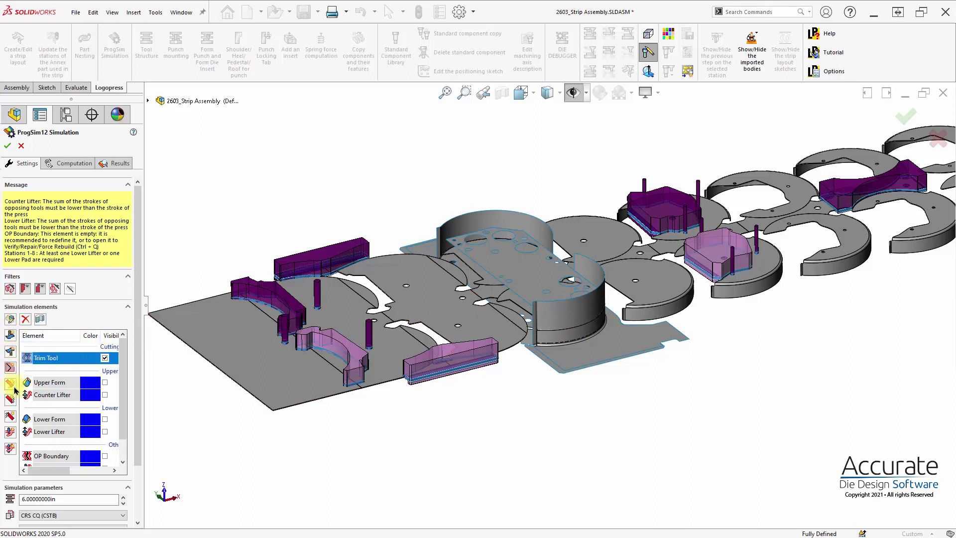
{"action": "double_click", "coordinate": [48, 383]}
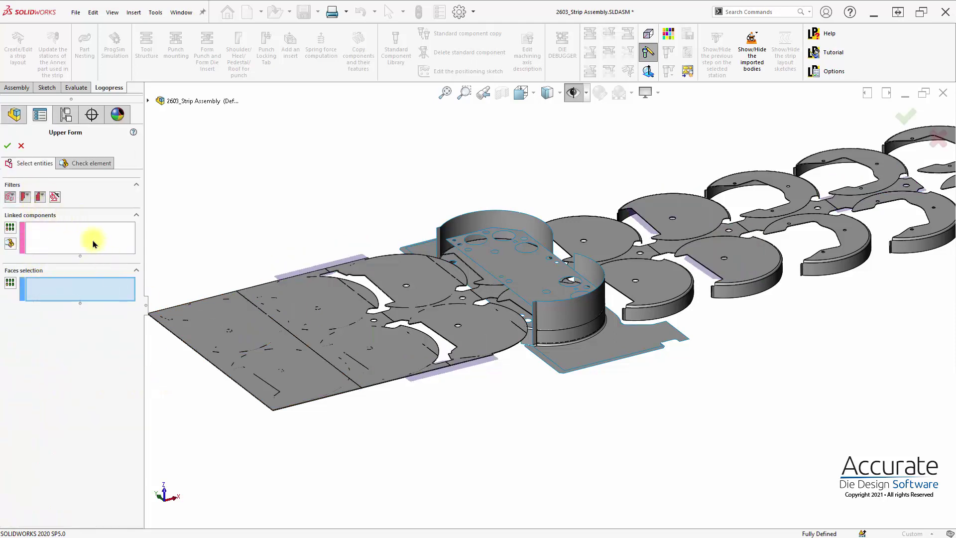
{"action": "left_click", "coordinate": [57, 246]}
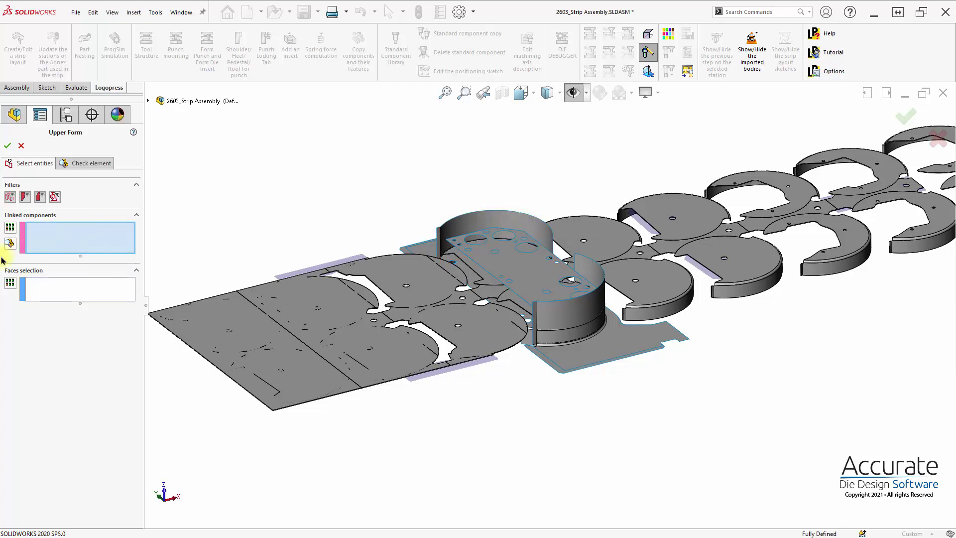
{"action": "left_click", "coordinate": [70, 285]}
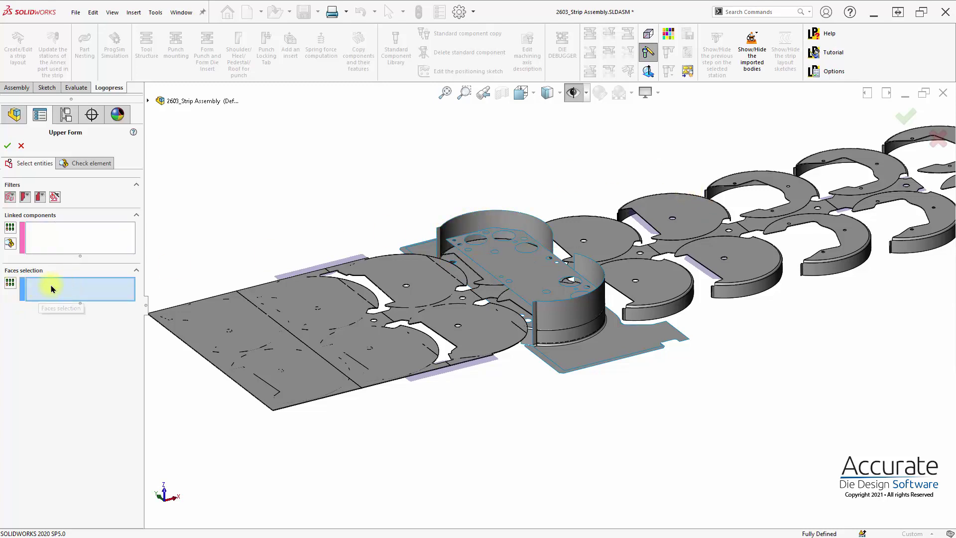
- Add the tangent faces around the rear curved wall of 2603_U FORM to the Upper Form face selection
{"action": "scroll", "coordinate": [485, 268], "scroll_direction": "down", "scroll_amount": 5}
{"action": "right_click", "coordinate": [474, 248]}
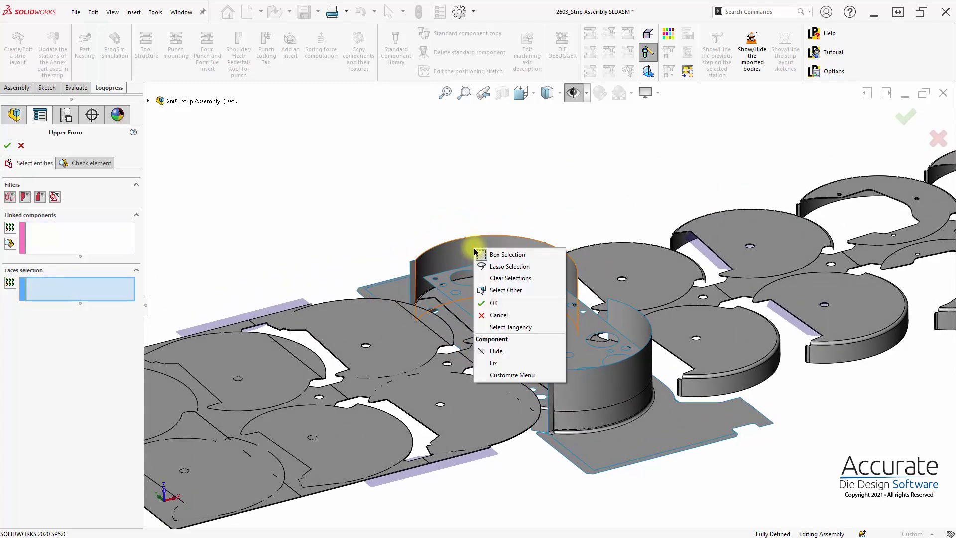
{"action": "left_click", "coordinate": [505, 328]}
{"action": "key", "text": "ctrl+8"}
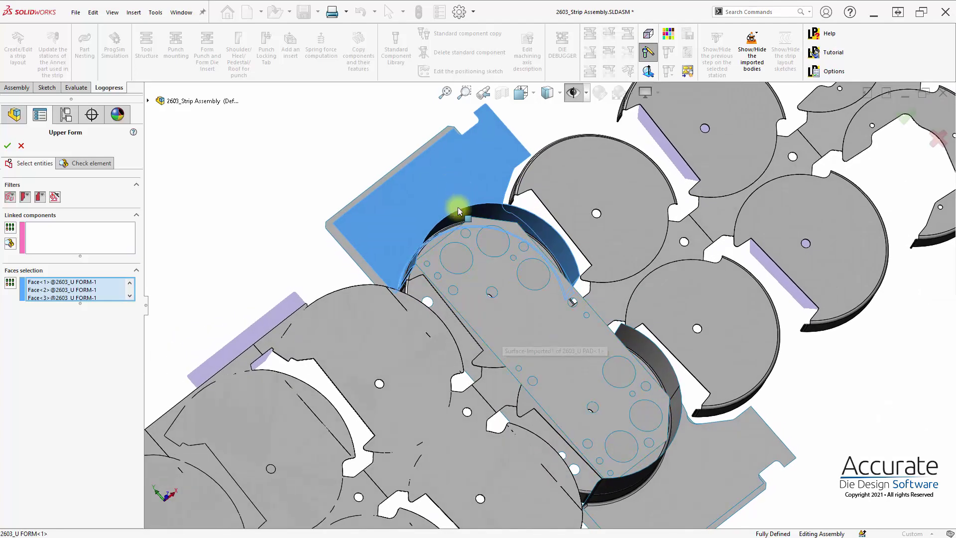
{"action": "middle_click_drag", "start_coordinate": [439, 209], "coordinate": [491, 274]}
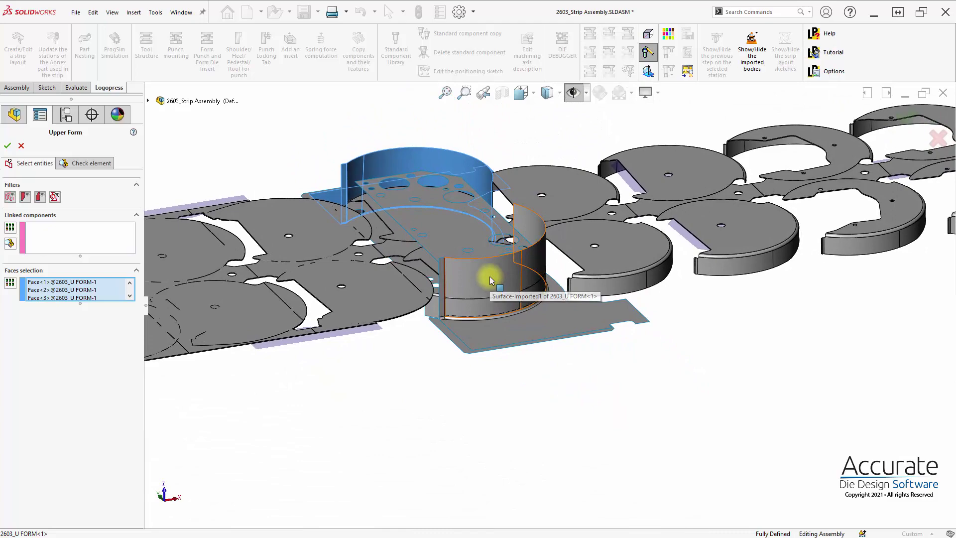
- Try to add the faces around the front curved wall of 2603_U FORM, and check the Upper Form element's surfaces
{"action": "right_click", "coordinate": [491, 279]}
{"action": "left_click", "coordinate": [495, 394]}
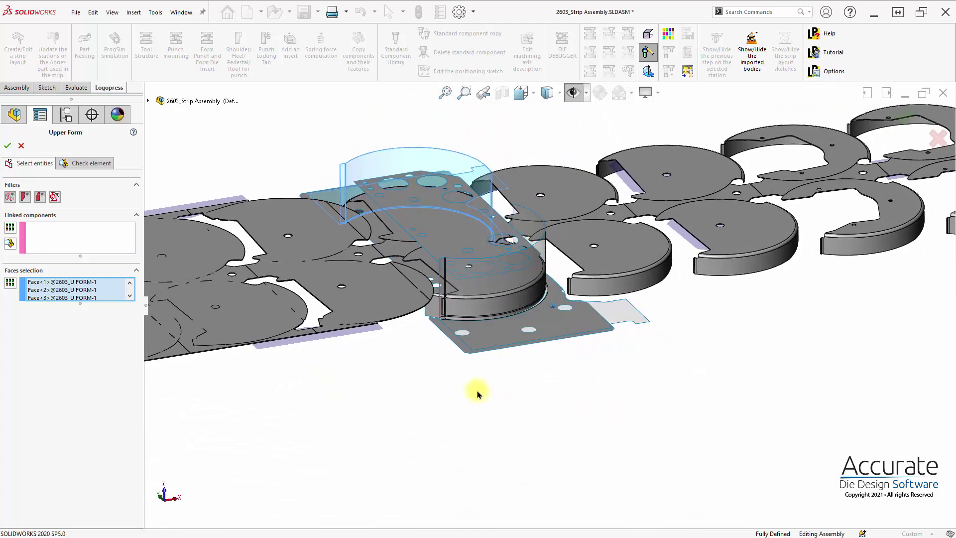
{"action": "middle_click_drag", "start_coordinate": [478, 394], "coordinate": [486, 384]}
{"action": "scroll", "coordinate": [555, 315], "scroll_direction": "down", "scroll_amount": 5}
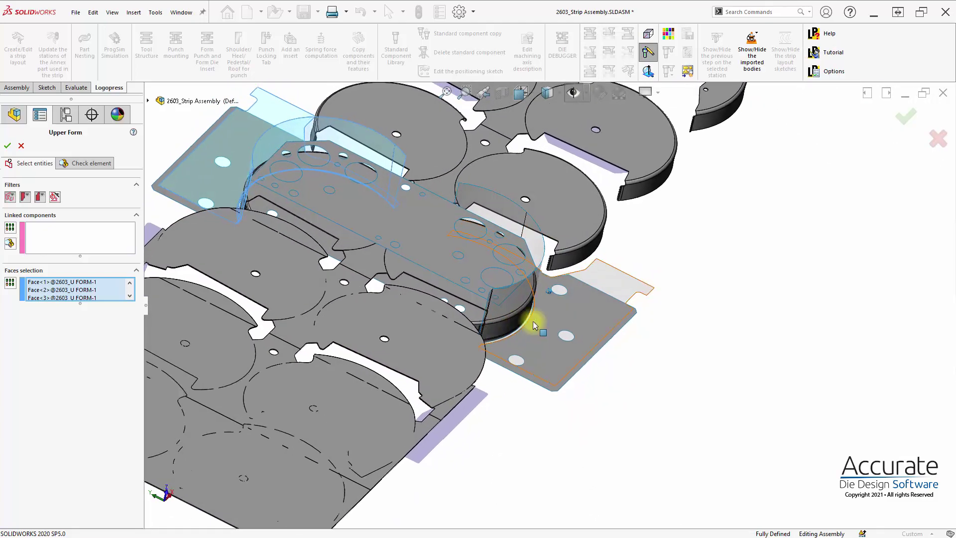
{"action": "middle_click_drag", "start_coordinate": [534, 326], "coordinate": [527, 290]}
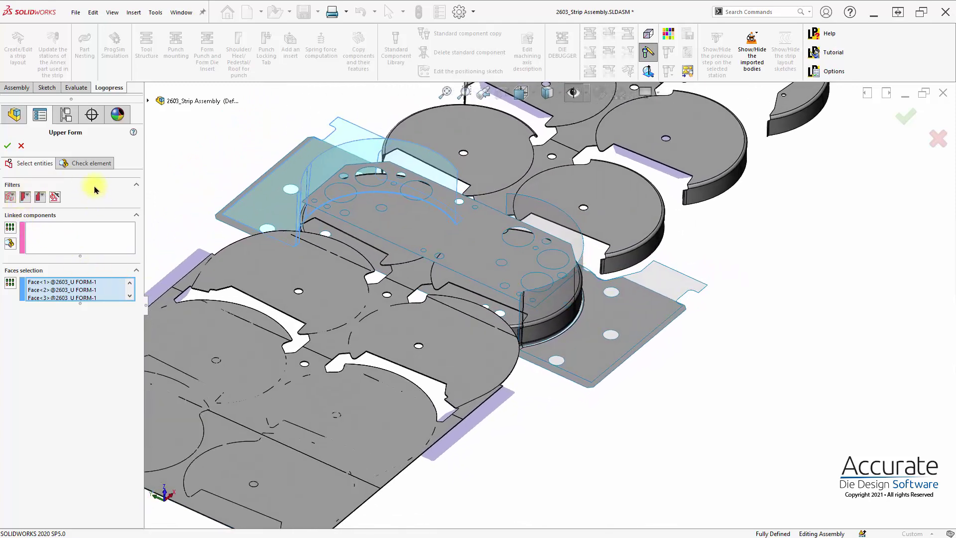
{"action": "left_click", "coordinate": [85, 164]}
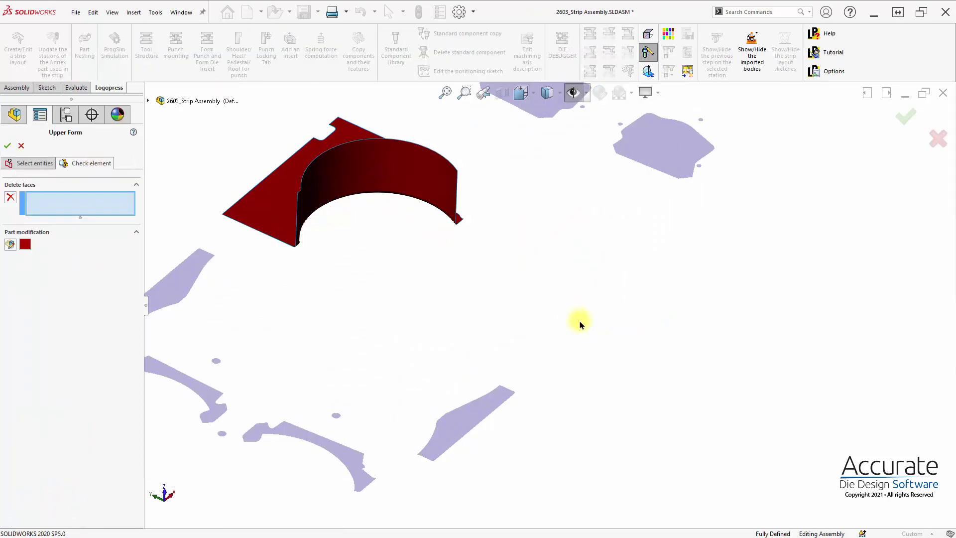
{"action": "left_click", "coordinate": [31, 165]}
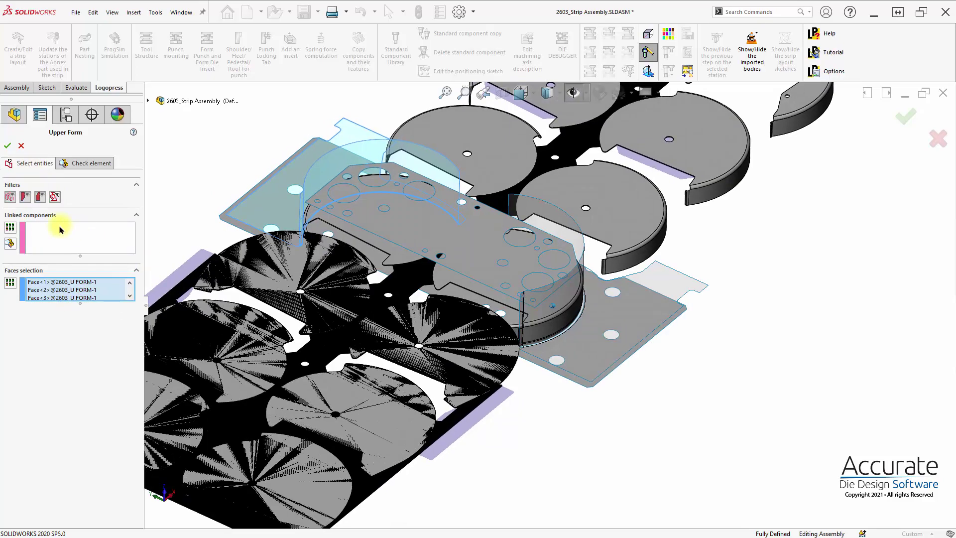
- Add the tangent faces around the front curved wall of 2603_U FORM to Upper Form, check the element and accept it
{"action": "right_click", "coordinate": [547, 304]}
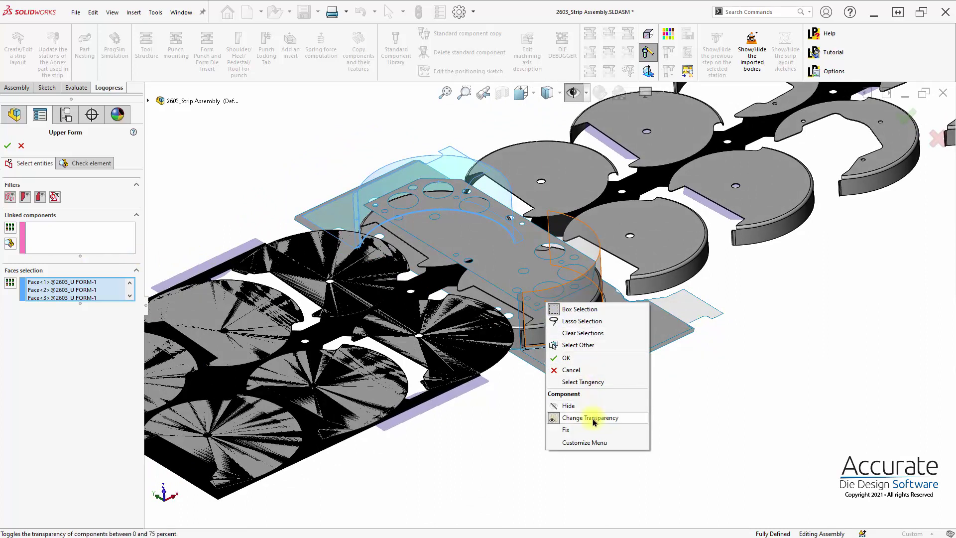
{"action": "left_click", "coordinate": [588, 381]}
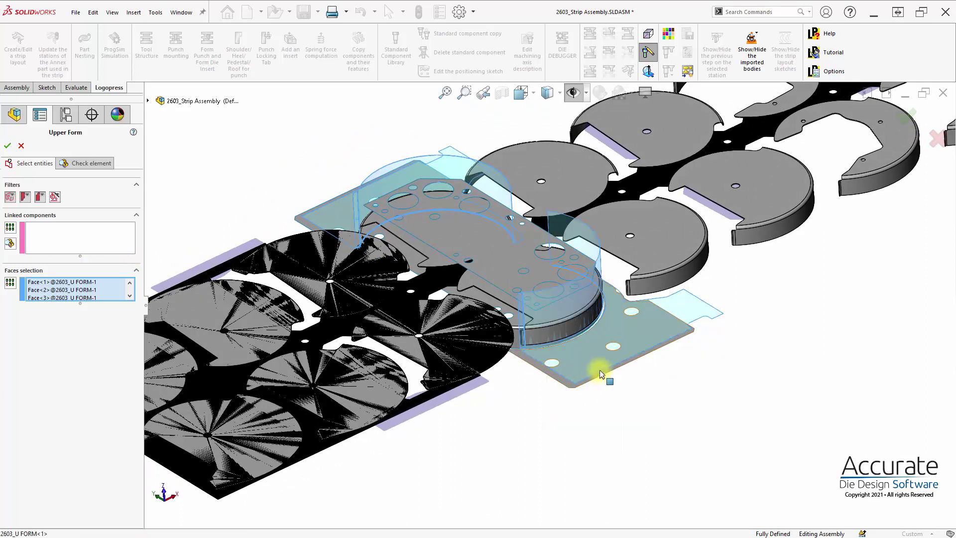
{"action": "middle_click_drag", "start_coordinate": [601, 374], "coordinate": [544, 306]}
{"action": "left_click", "coordinate": [88, 163]}
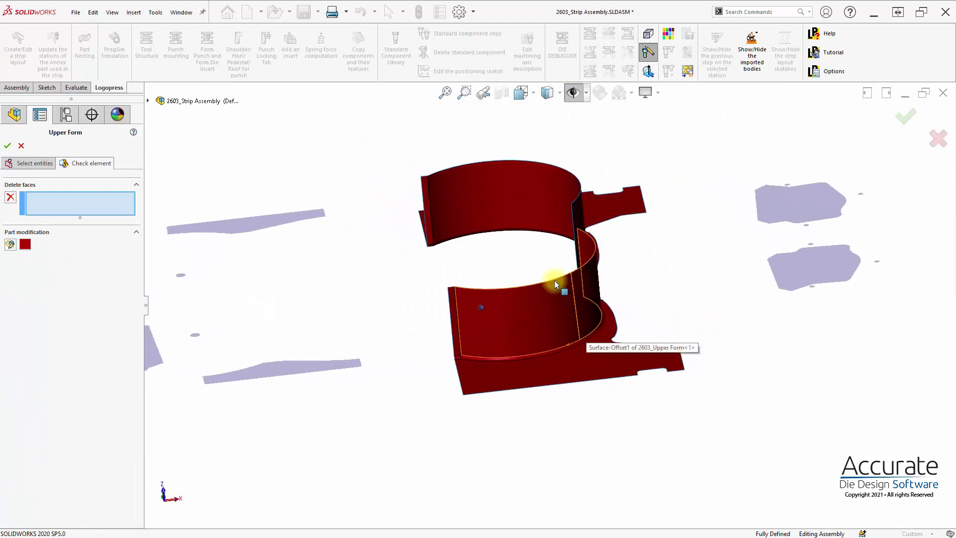
{"action": "middle_click_drag", "start_coordinate": [555, 282], "coordinate": [397, 201]}
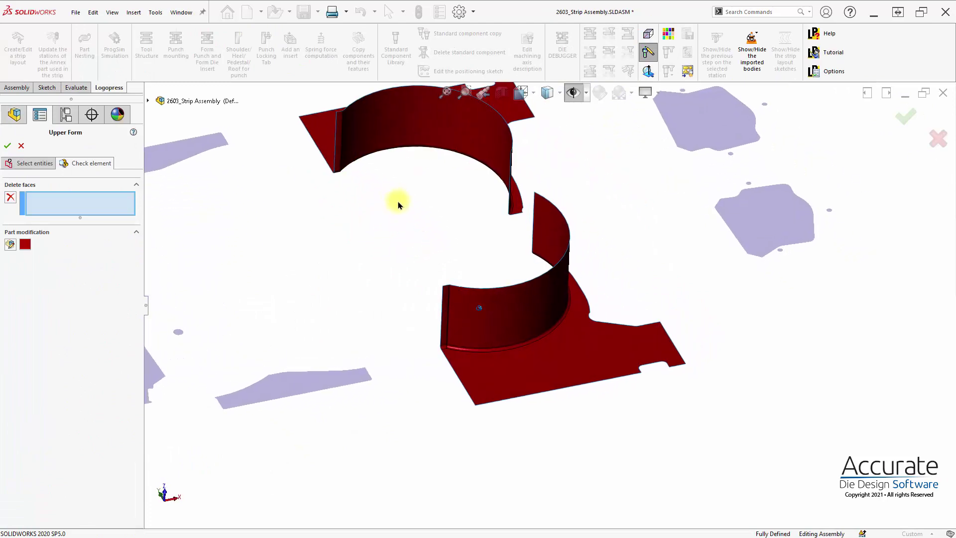
{"action": "left_click", "coordinate": [8, 147]}
{"action": "middle_click_drag", "start_coordinate": [683, 294], "coordinate": [265, 333]}
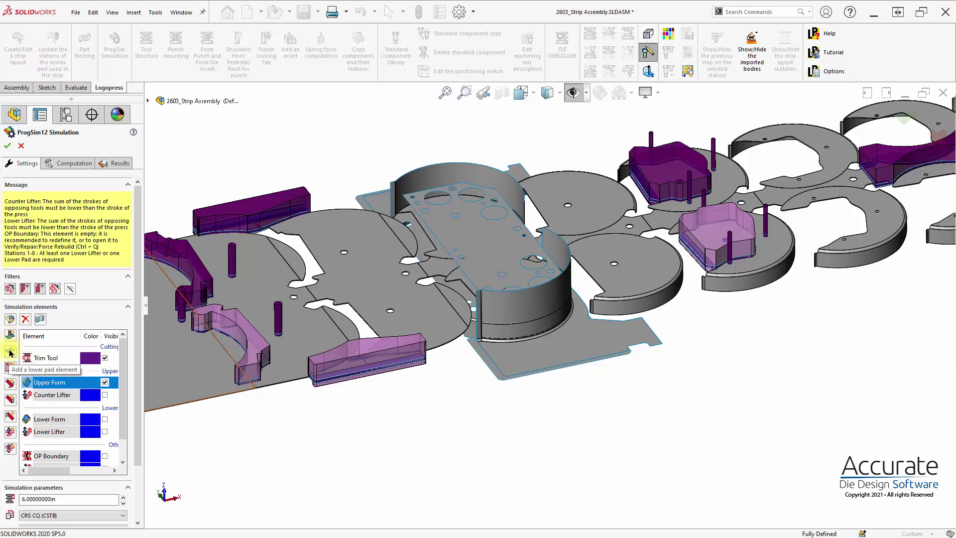
{"action": "scroll", "coordinate": [515, 435], "scroll_direction": "up", "scroll_amount": 2}
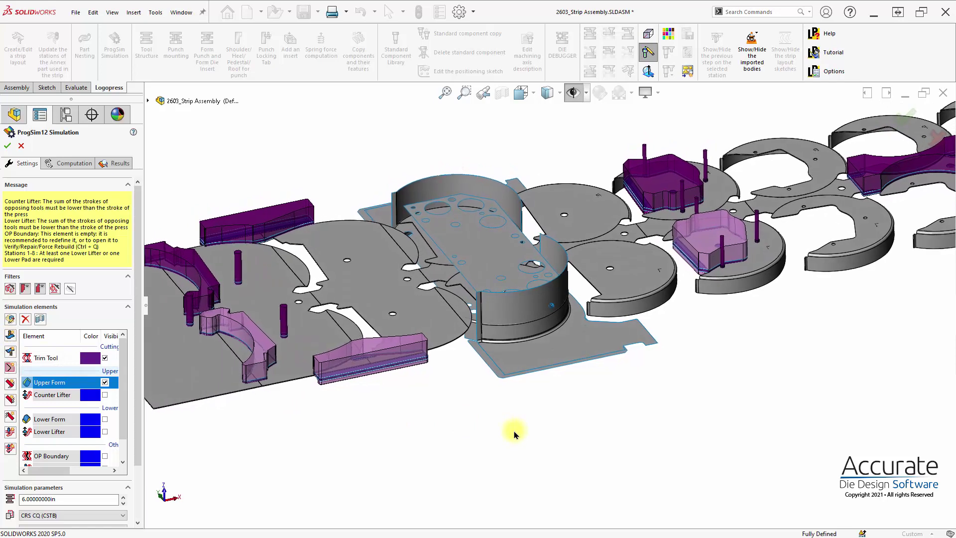
{"action": "scroll", "coordinate": [514, 434], "scroll_direction": "up", "scroll_amount": 3}
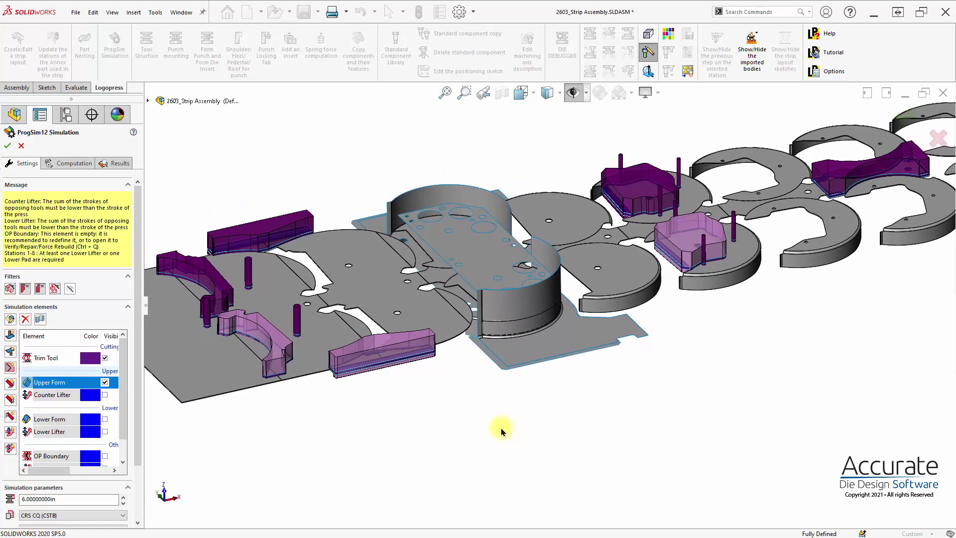